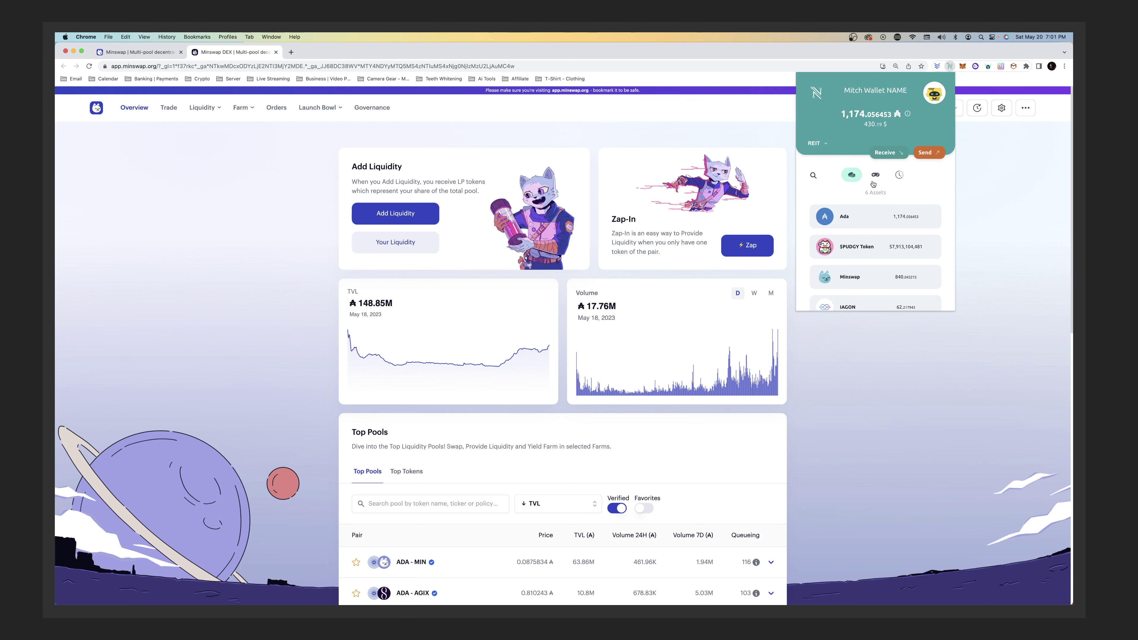
Scroll the Nami asset list past MELD and Cornucopias, then close the wallet popup
scroll(869, 215, "down", 3)
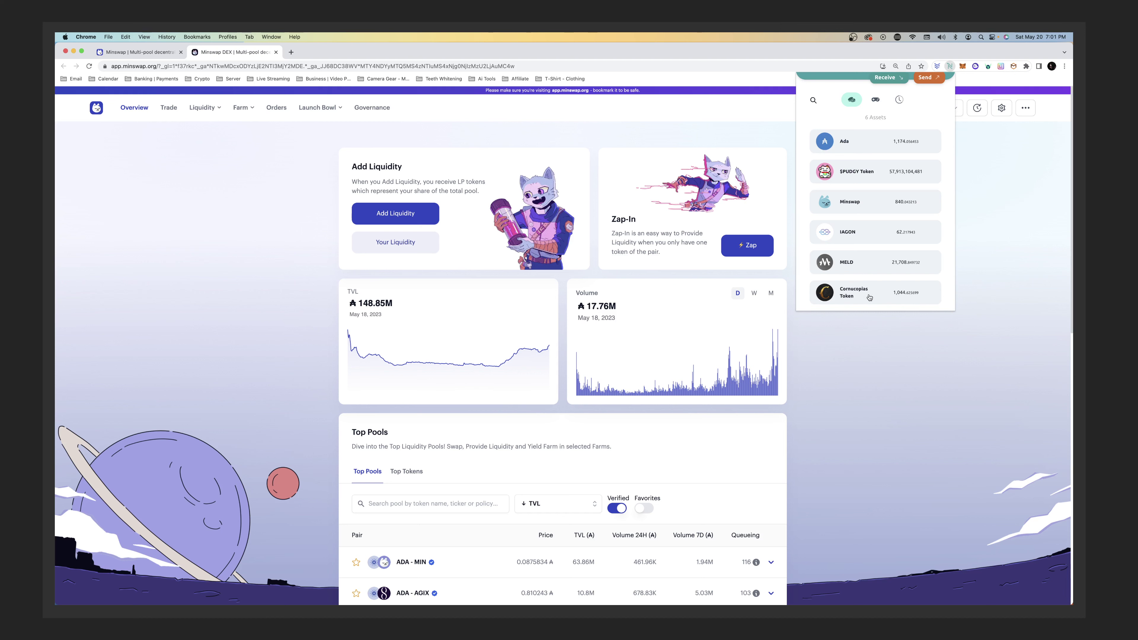
scroll(869, 180, "up", 3)
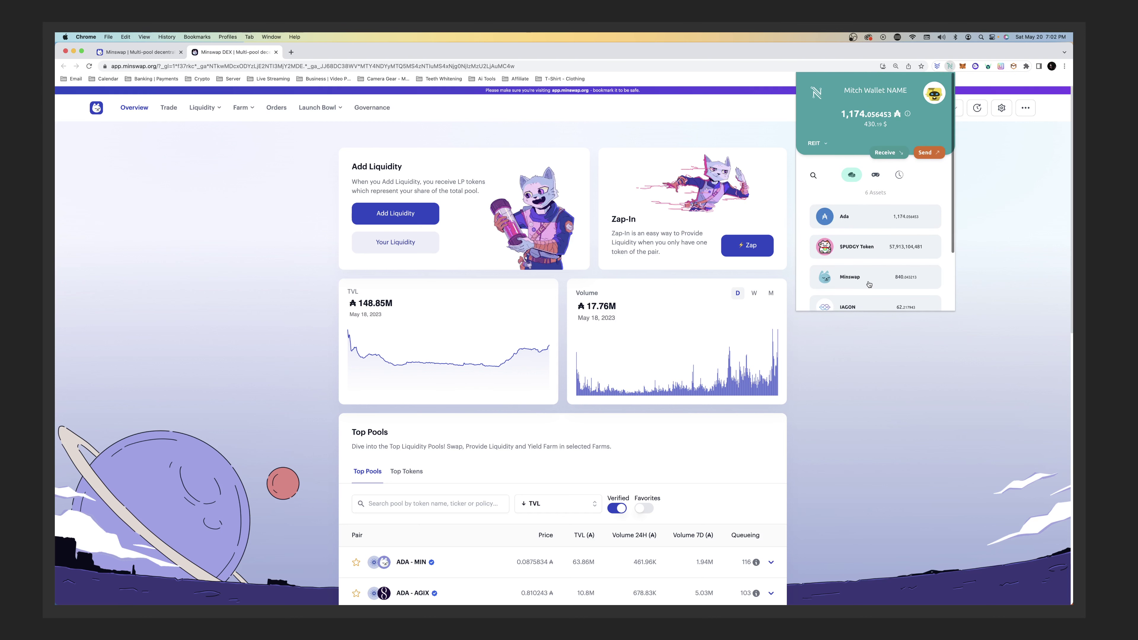
left_click(914, 439)
Go to Farm > Farm and review the wallet balances in Nami
mouse_move(253, 113)
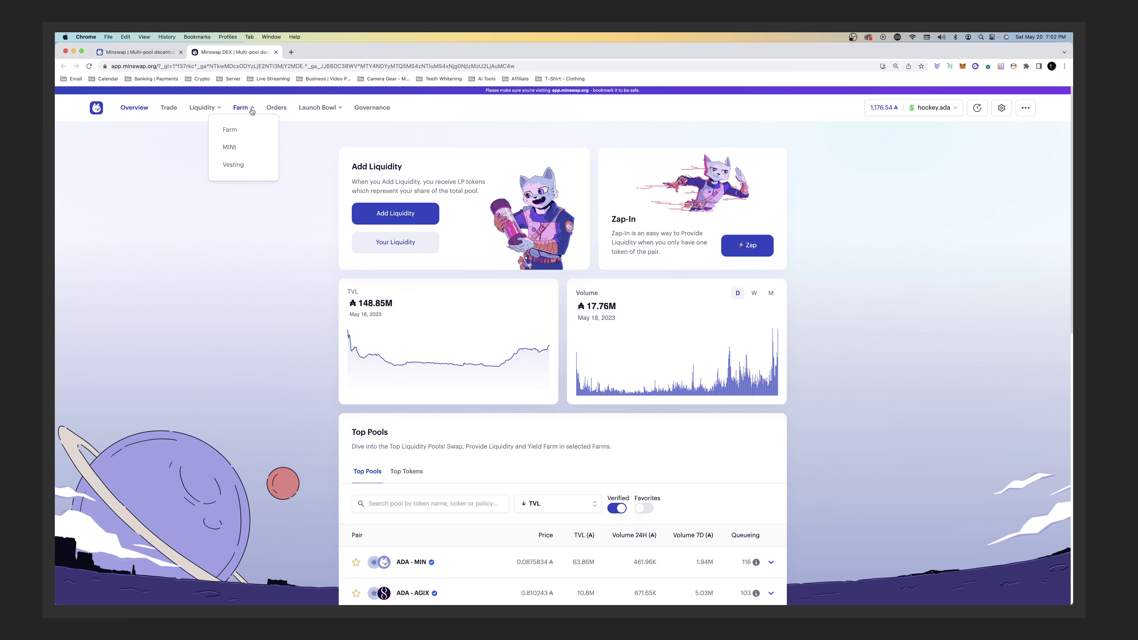
left_click(243, 133)
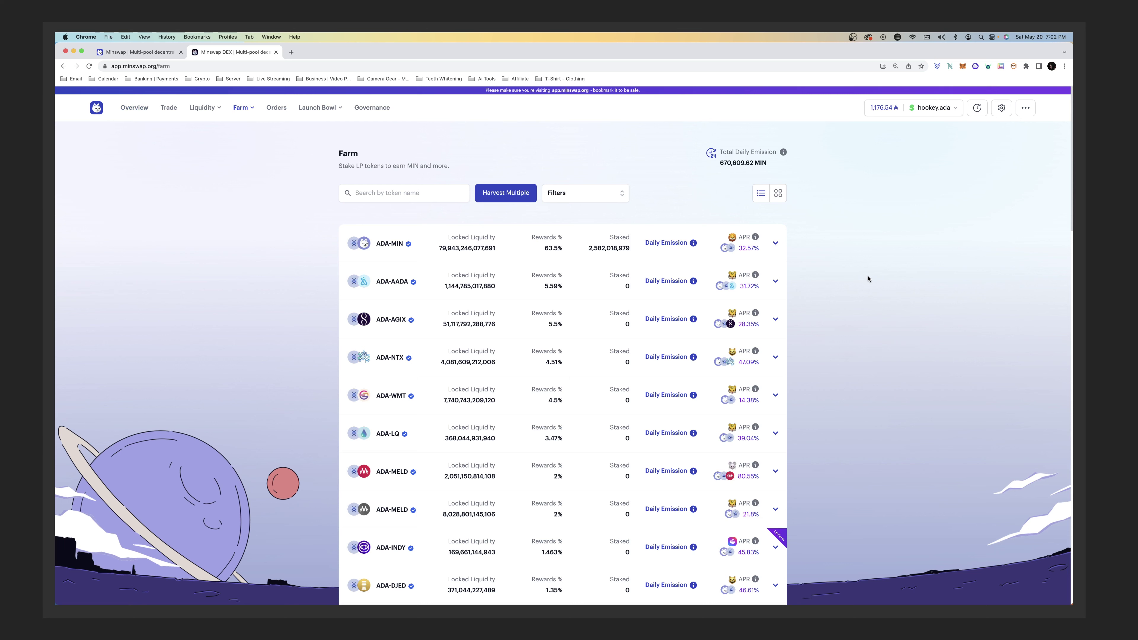
left_click(948, 66)
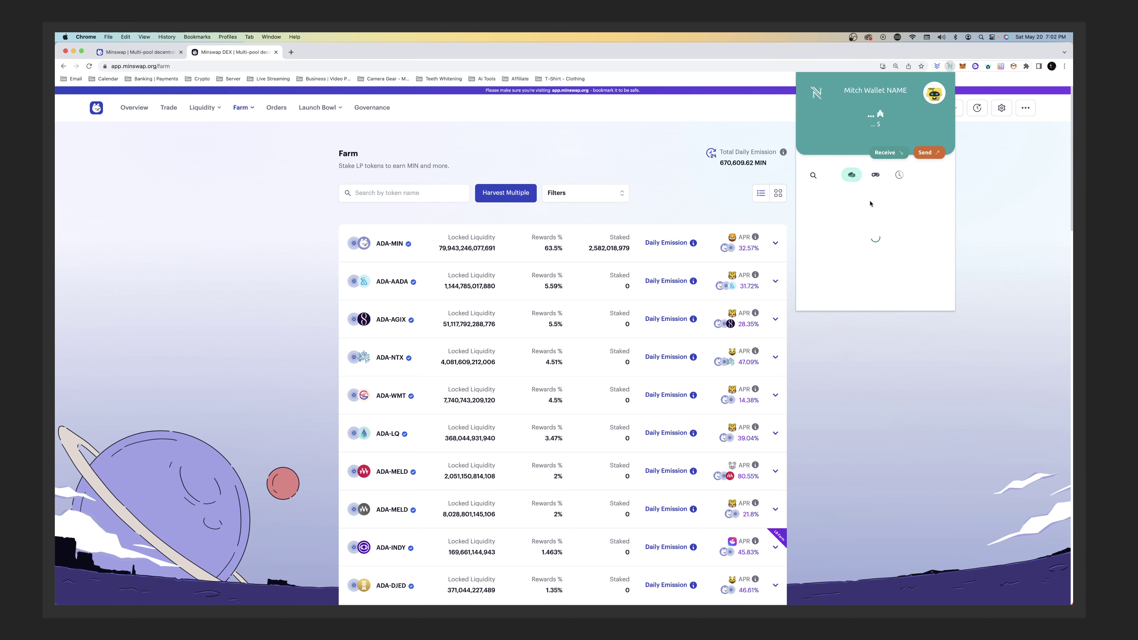
scroll(899, 242, "down", 3)
scroll(871, 215, "up", 3)
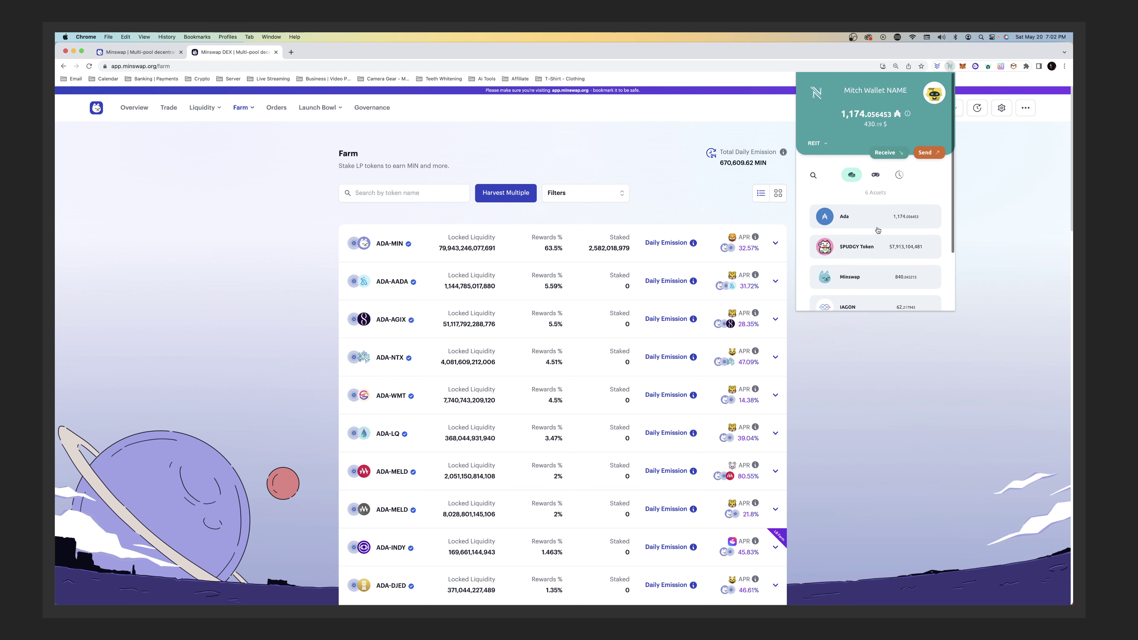
left_click(902, 450)
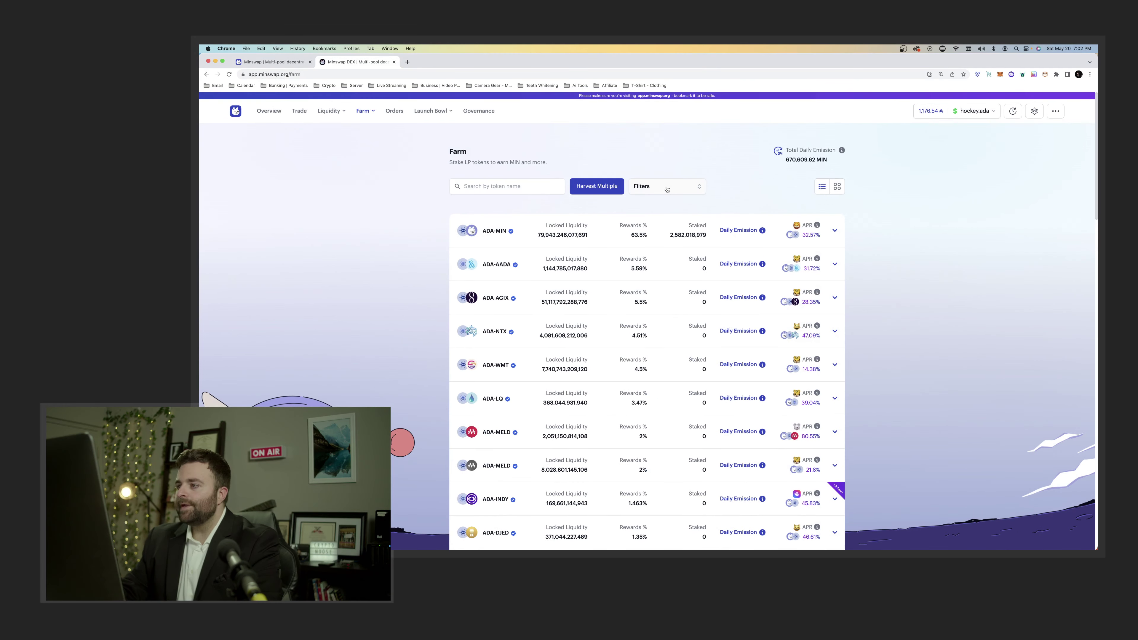
Filter the farm list to Staked Only and briefly expand the ADA-COPI row
left_click(585, 195)
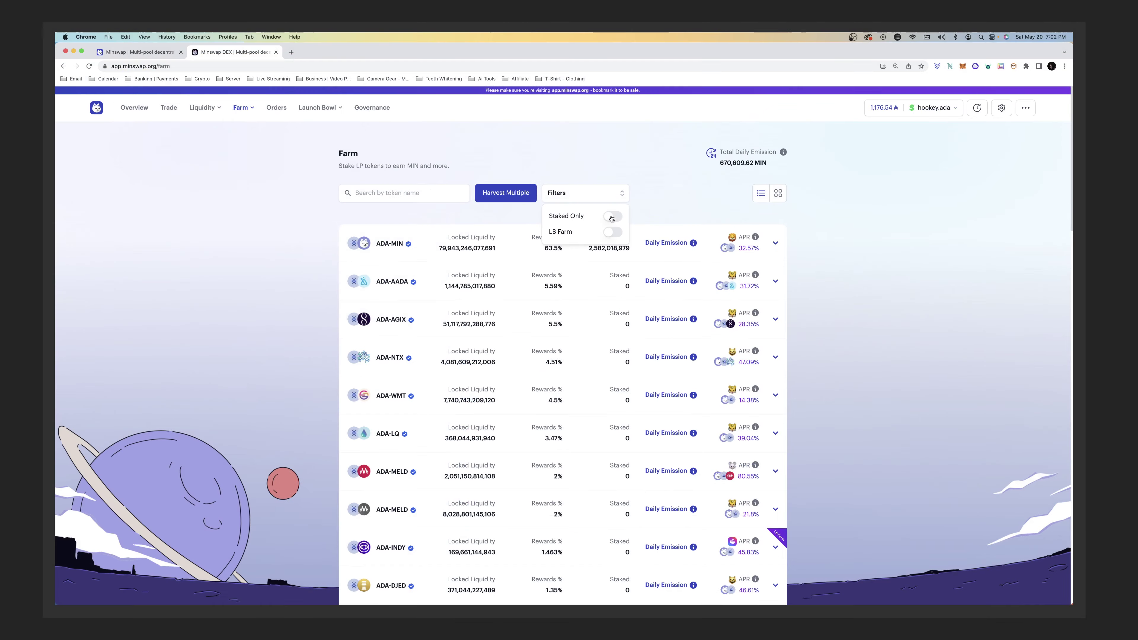
left_click(612, 217)
left_click(820, 282)
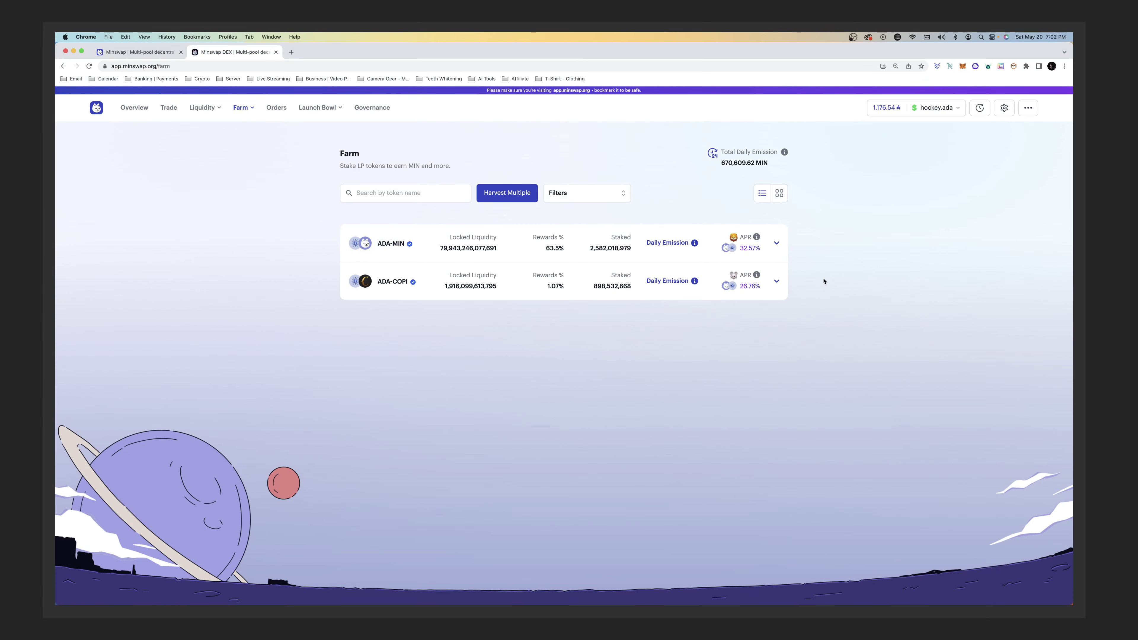
left_click(776, 282)
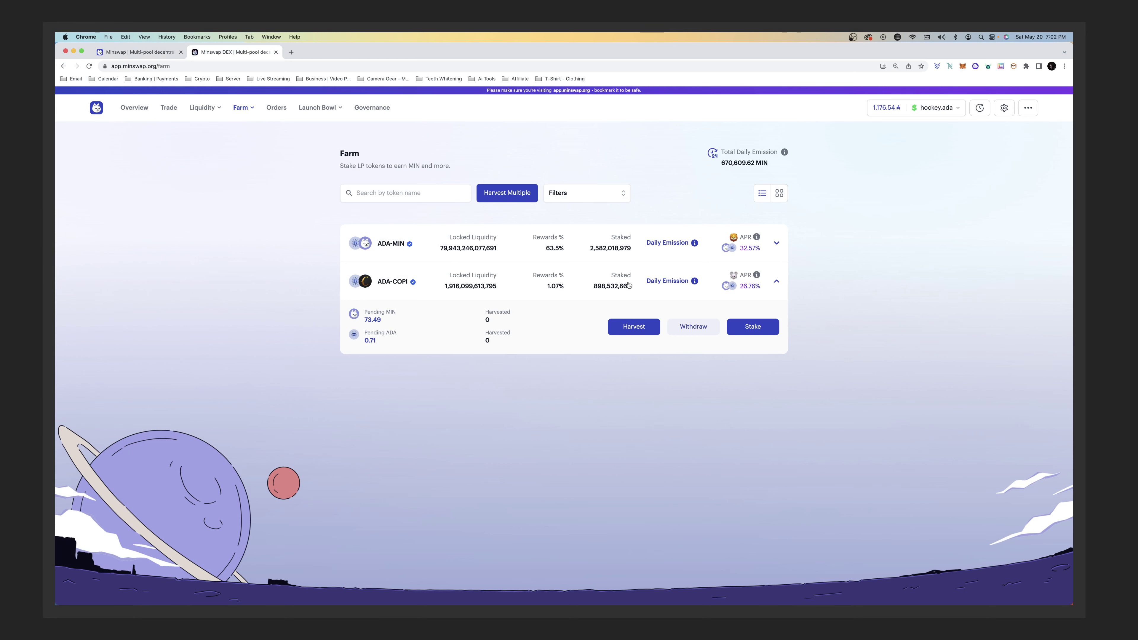
left_click(777, 282)
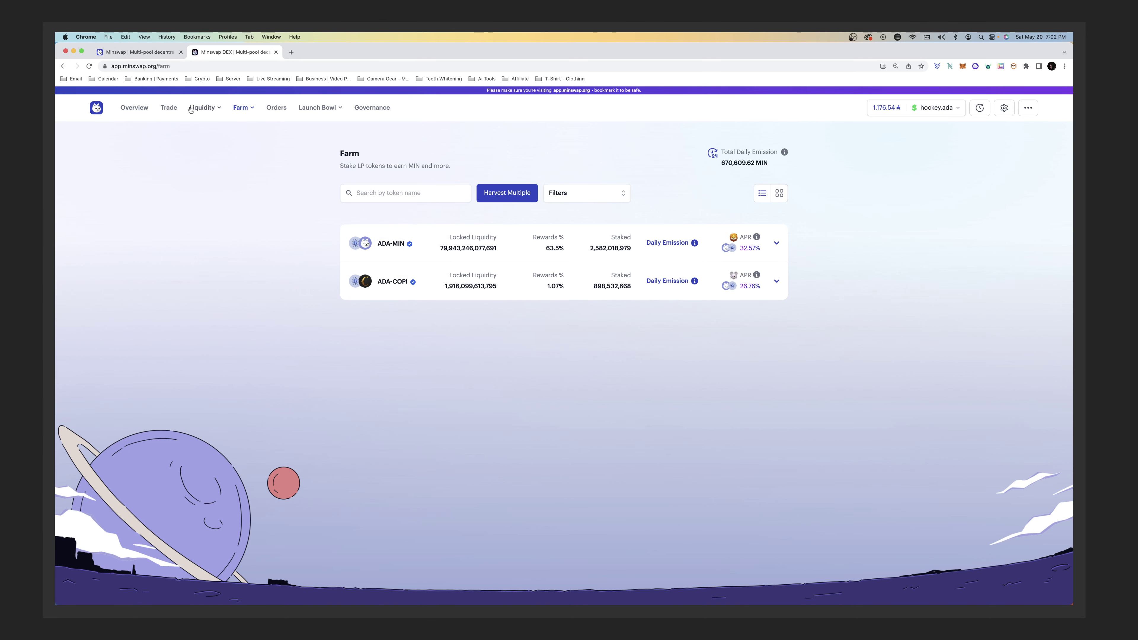
Open Your Liquidity and inspect the pooled amounts of the ADA-COPI LP and ADA-MIN LP positions
left_click(218, 109)
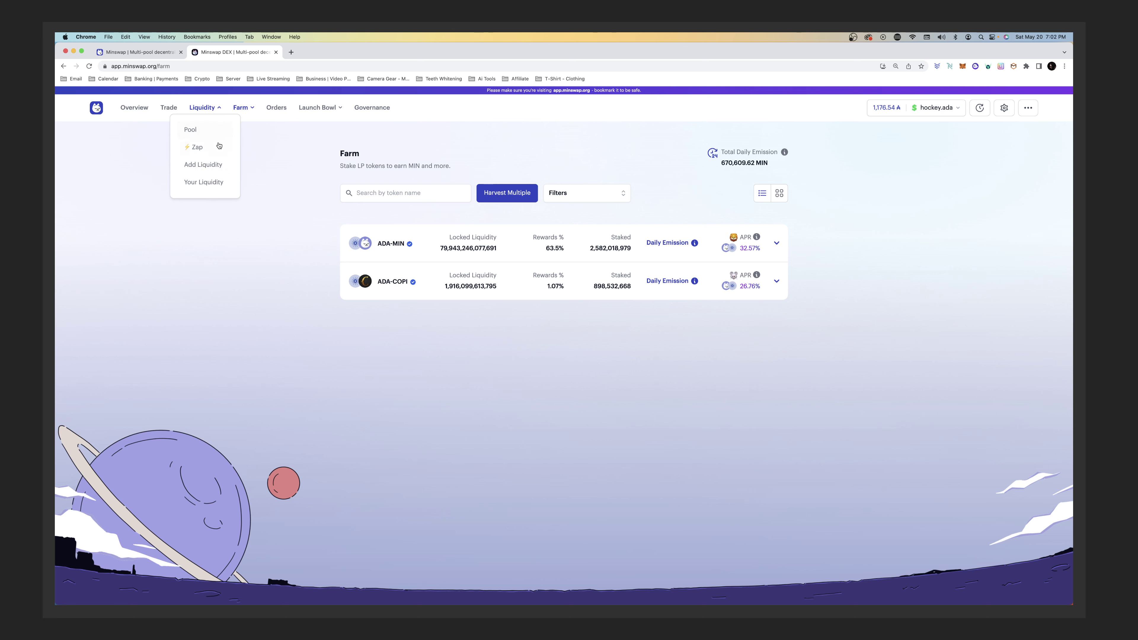
left_click(203, 182)
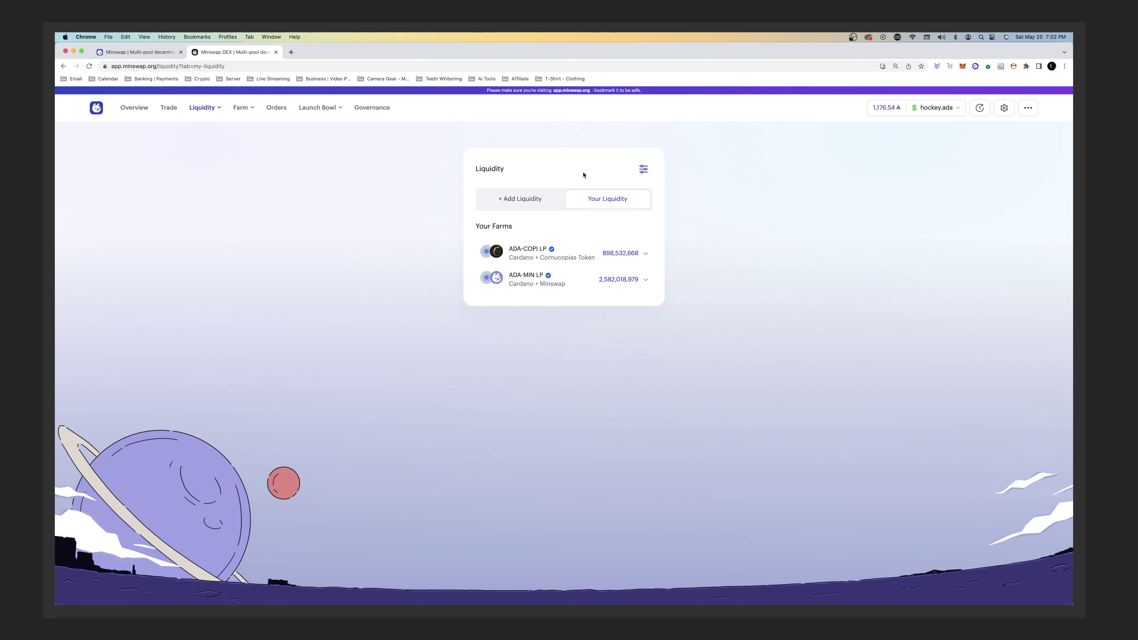
left_click(645, 260)
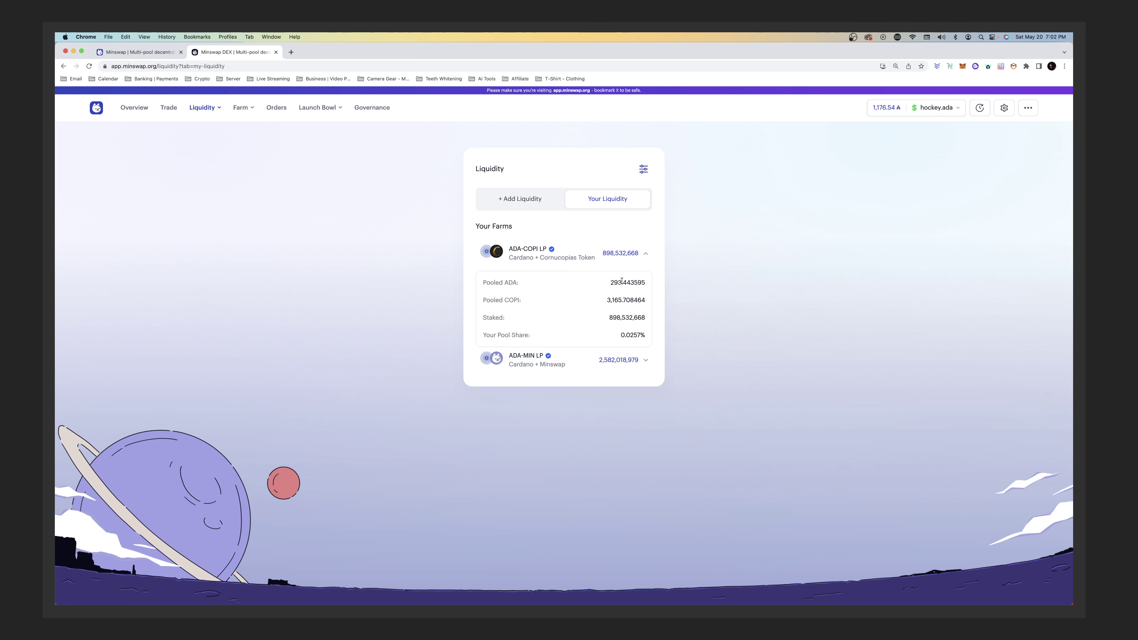
left_click(648, 255)
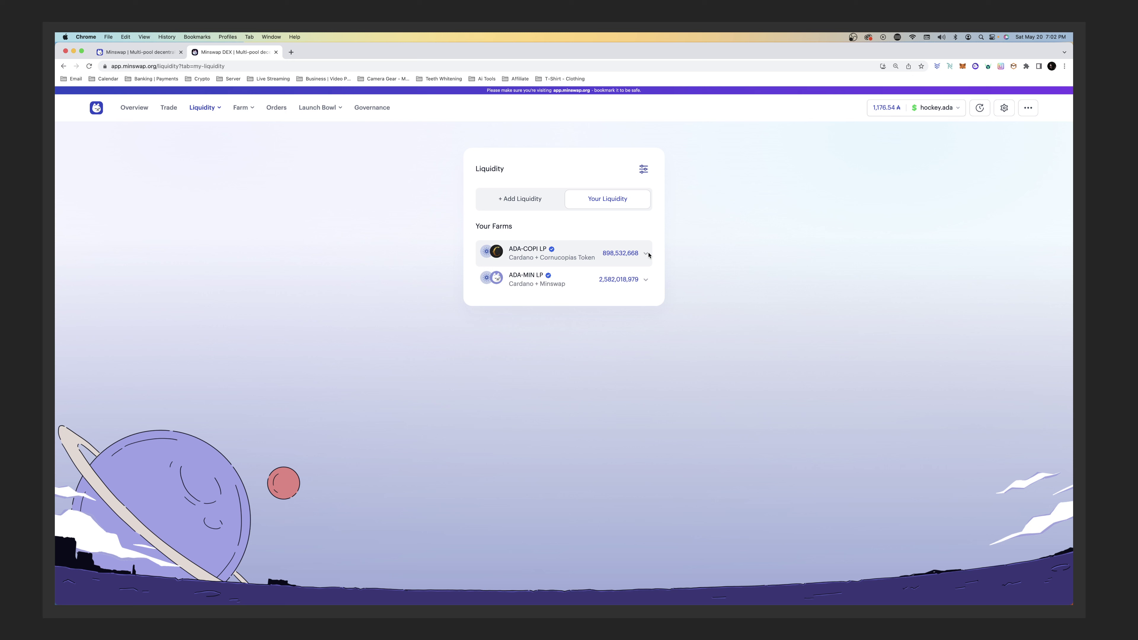
left_click(646, 279)
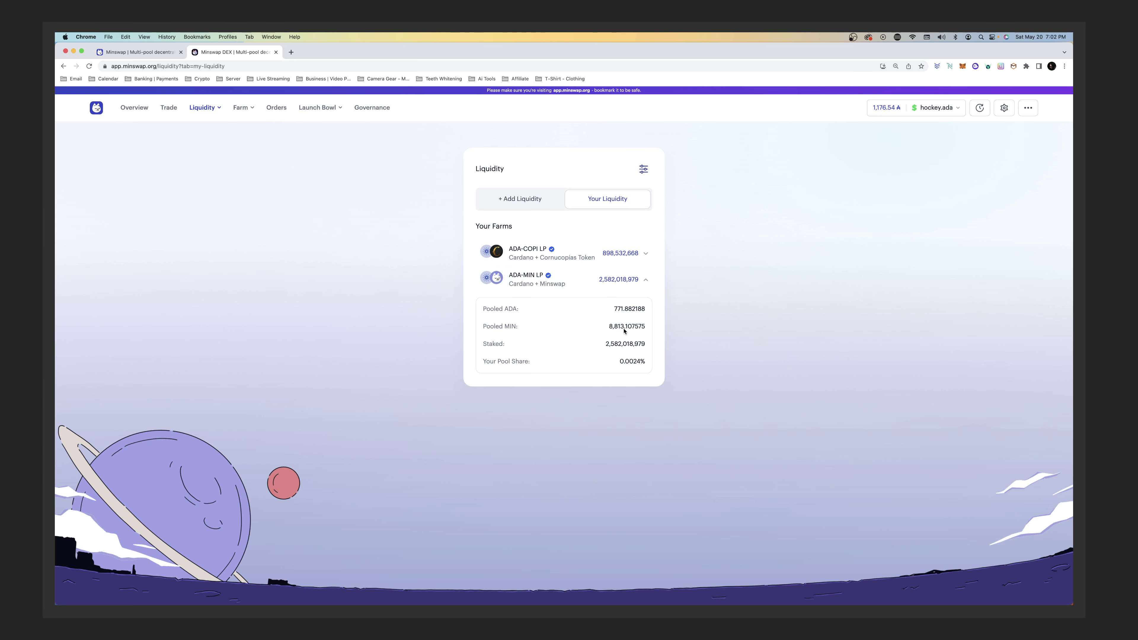
left_click(641, 277)
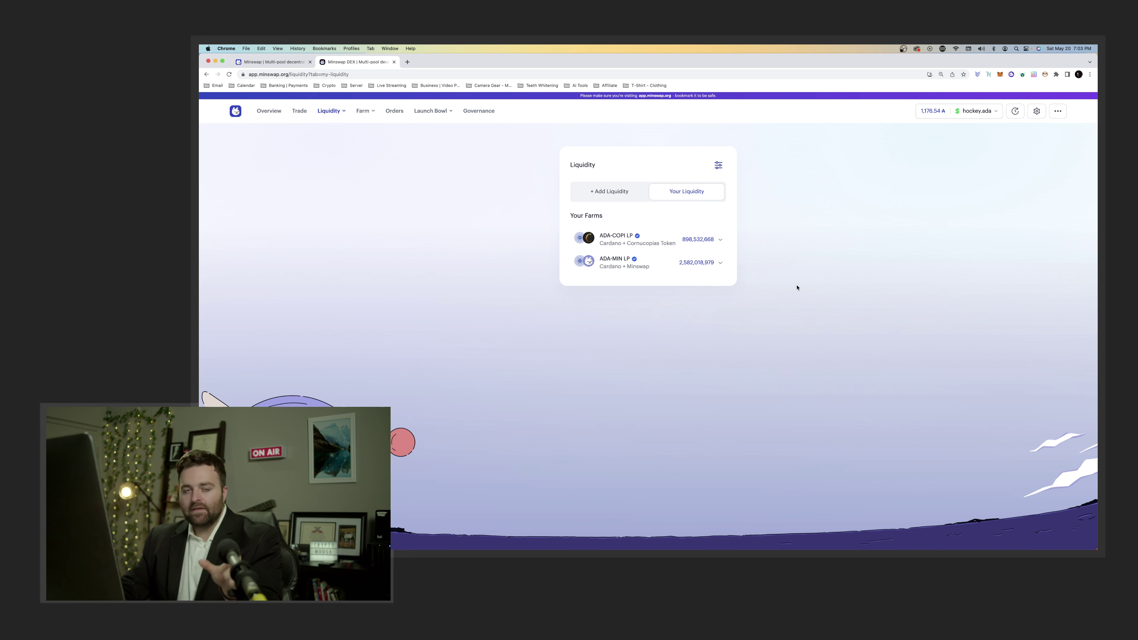
left_click(685, 239)
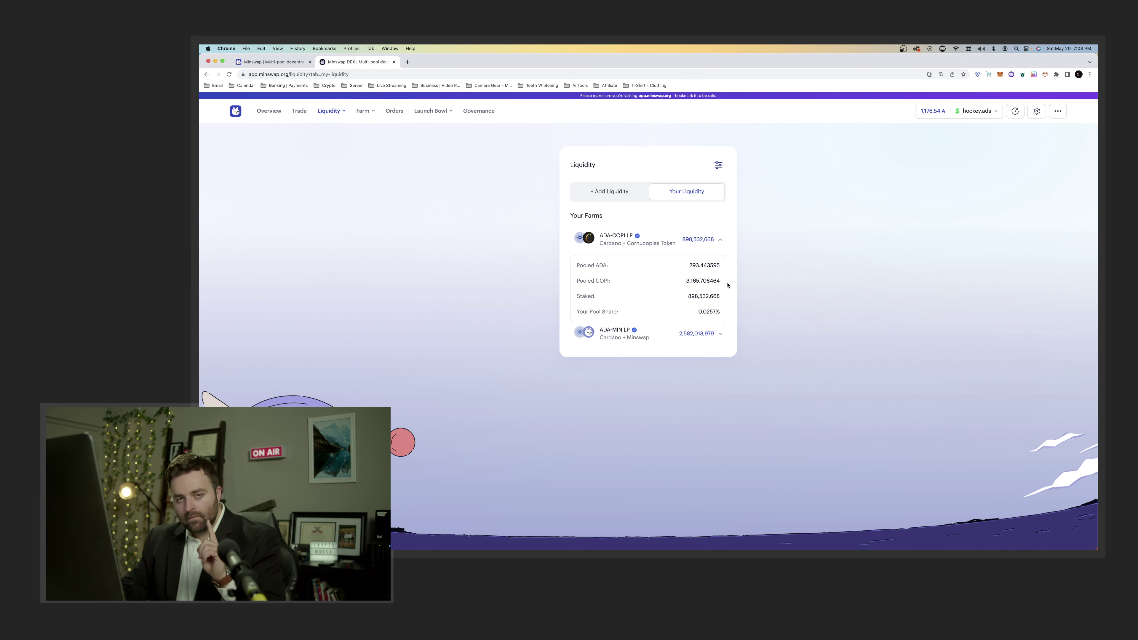
left_click(712, 240)
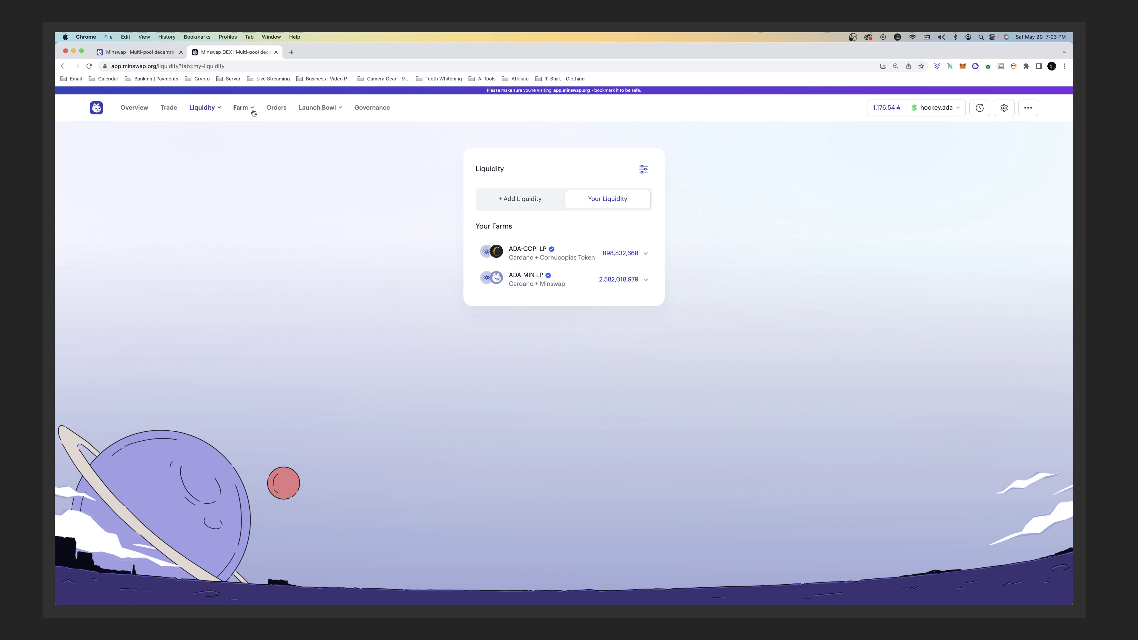
Return to the staked farms list and harvest ADA-COPI's 73.49 MIN and 0.71 ADA rewards
left_click(250, 109)
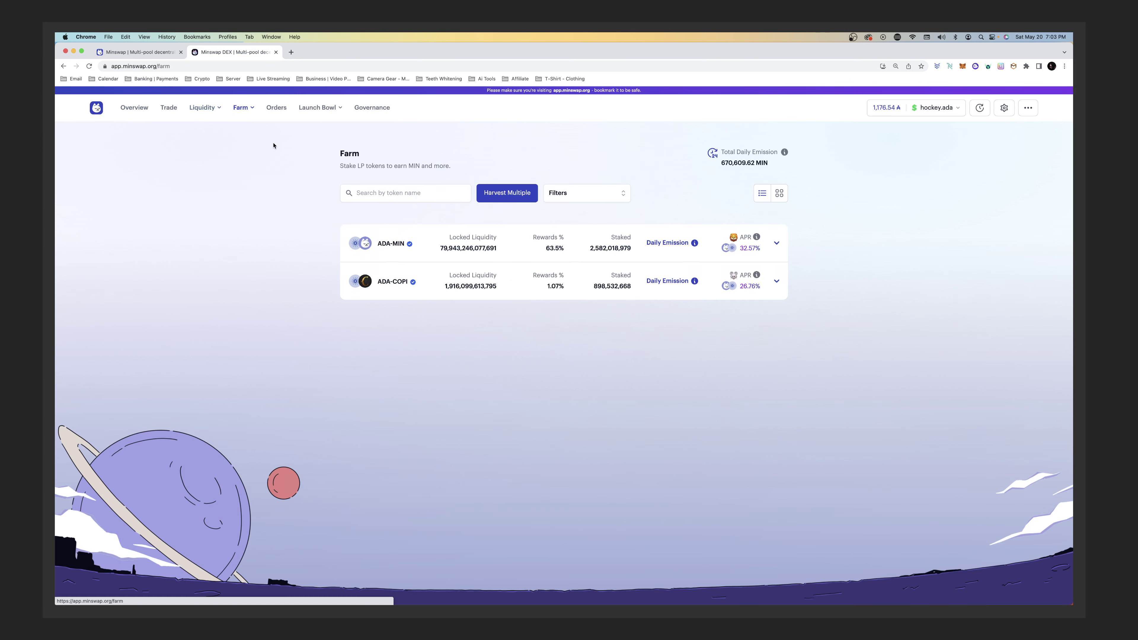
left_click(581, 198)
left_click(614, 216)
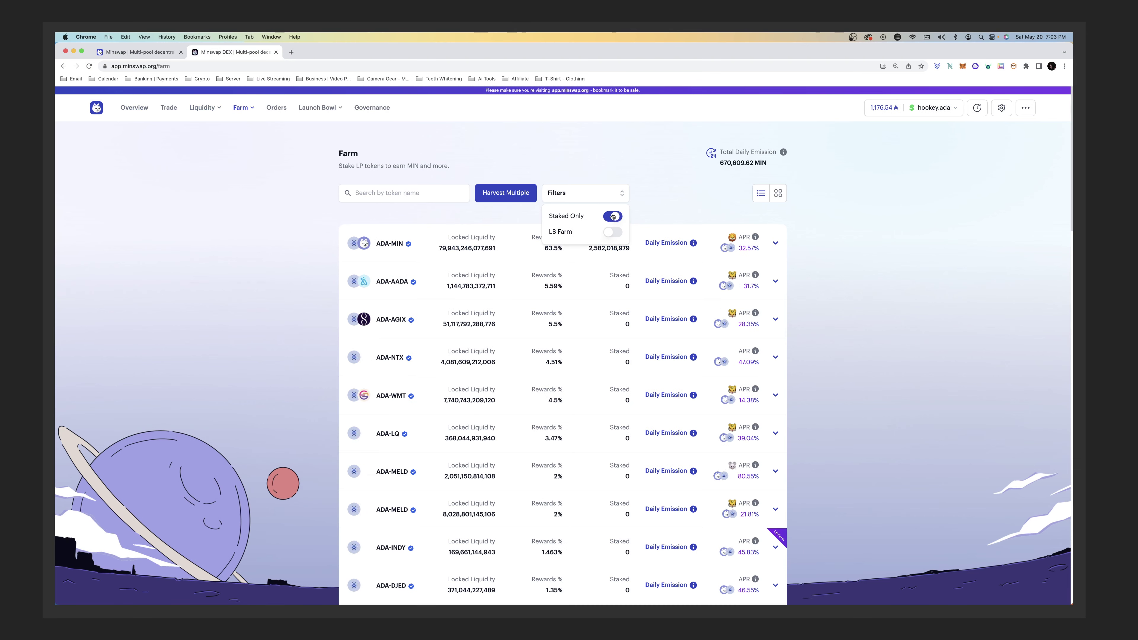
scroll(386, 393, "down", 3)
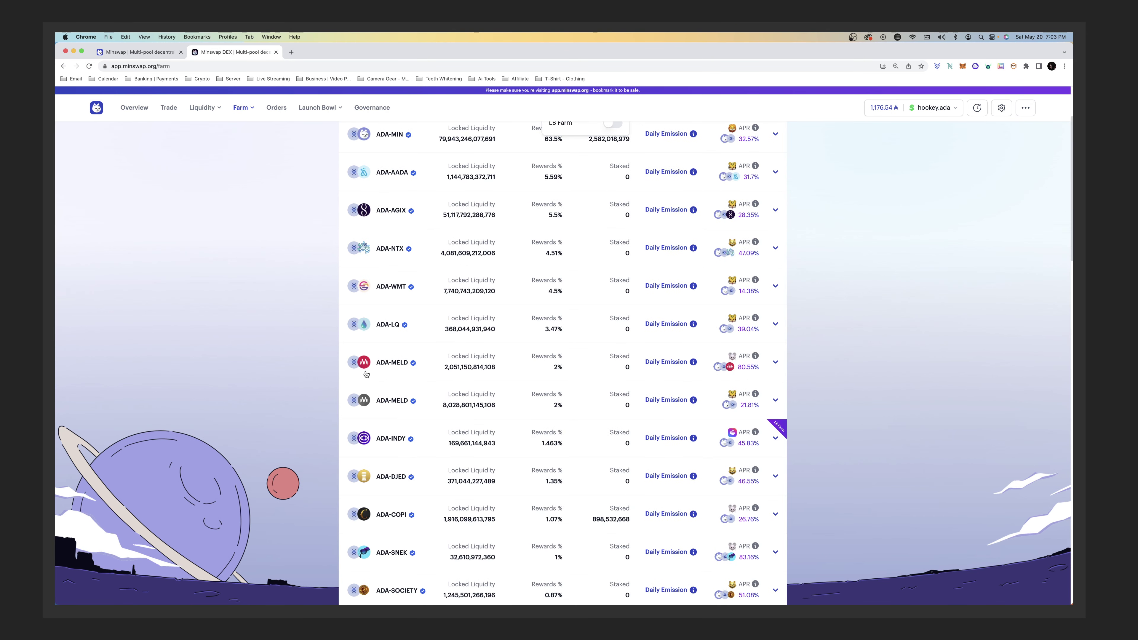
scroll(546, 129, "up", 3)
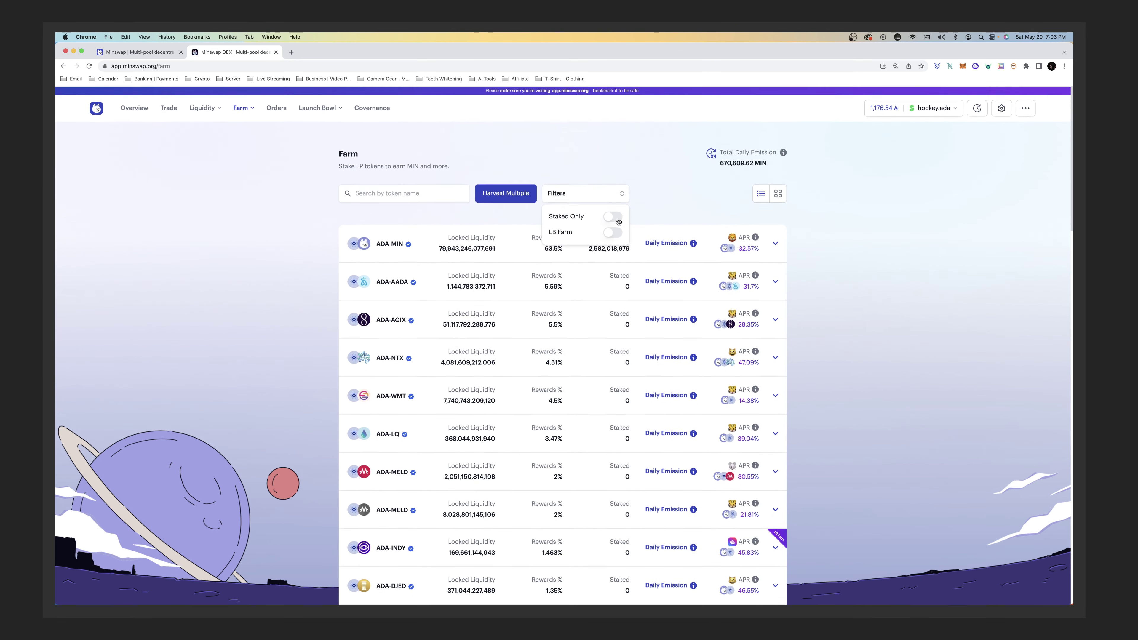
left_click(613, 216)
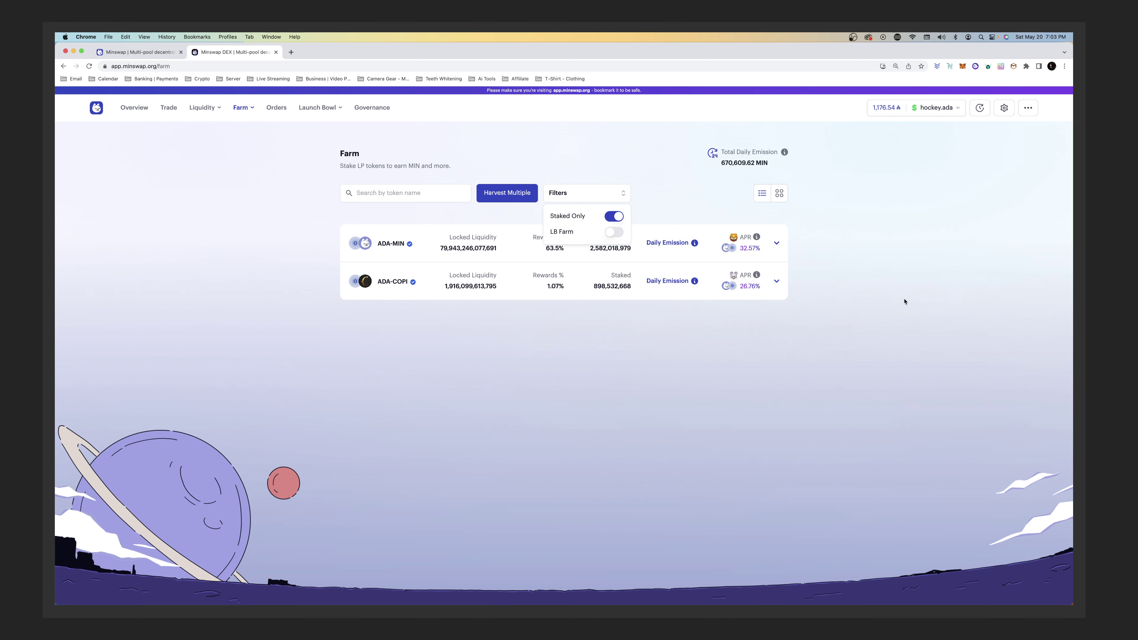
left_click(851, 305)
left_click(775, 282)
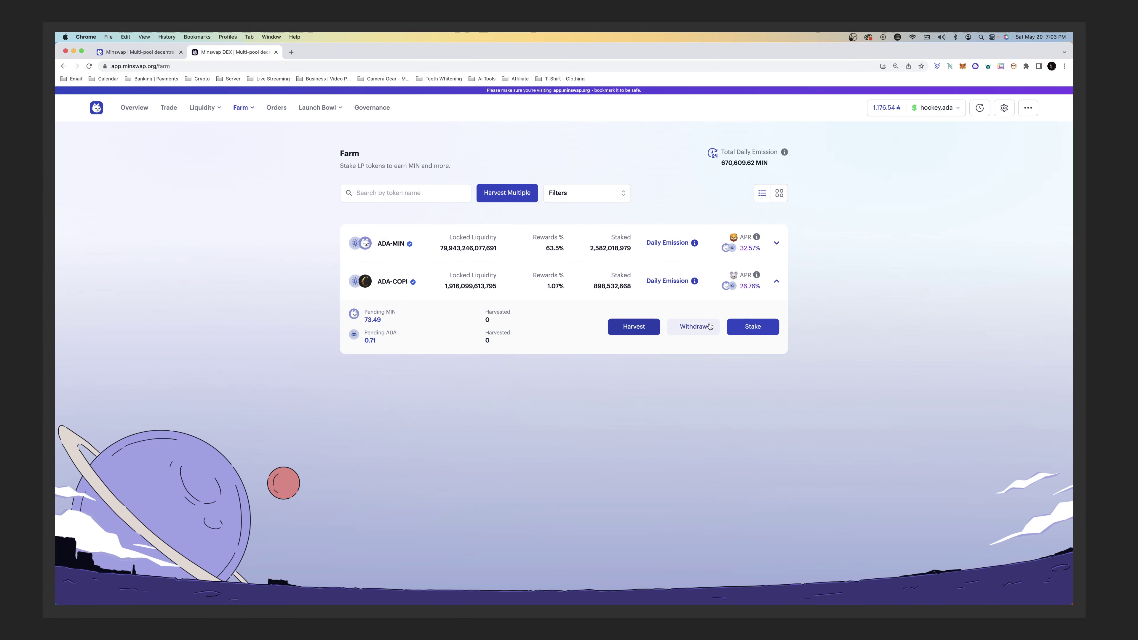
left_click(628, 331)
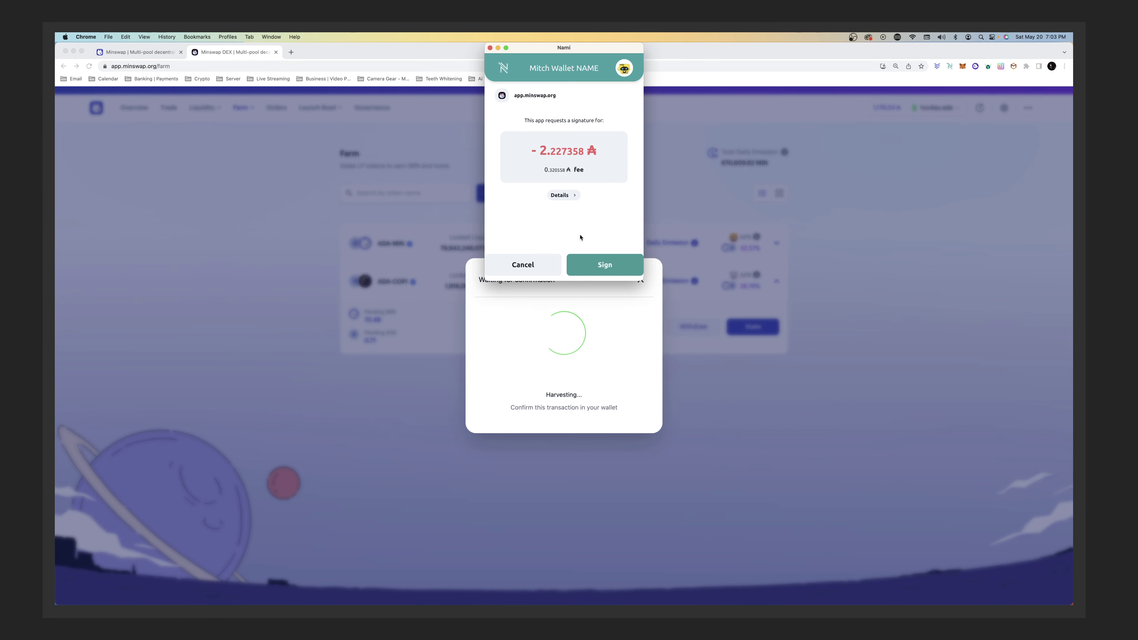
Decline the harvest signature in Nami, dismiss the Transaction Failed notice, and expand ADA-COPI
left_click(605, 266)
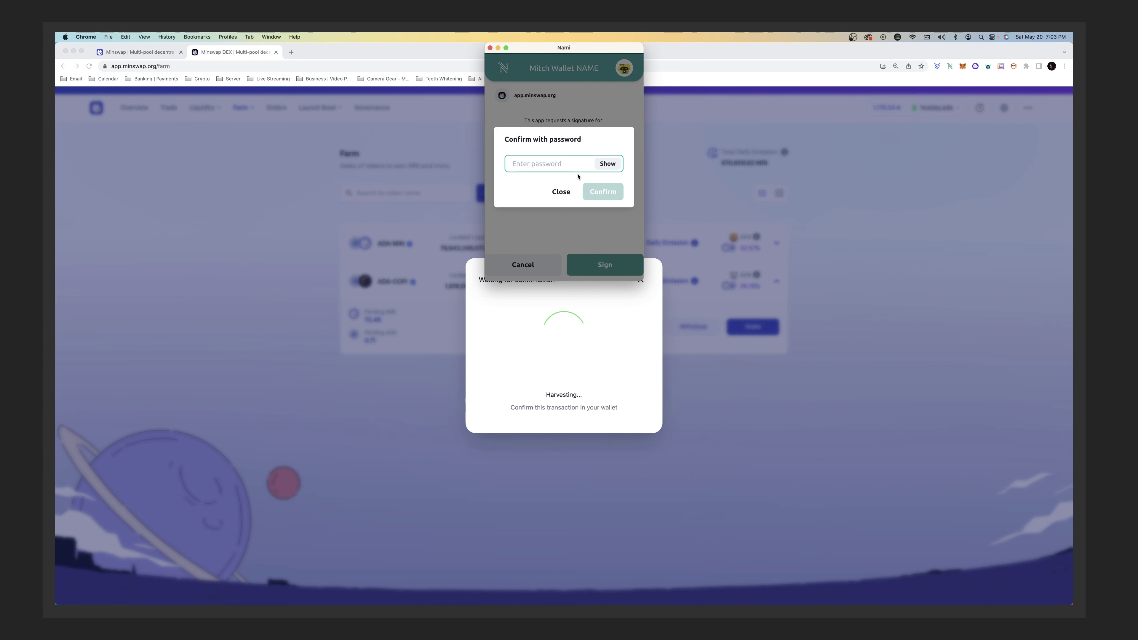
left_click(560, 192)
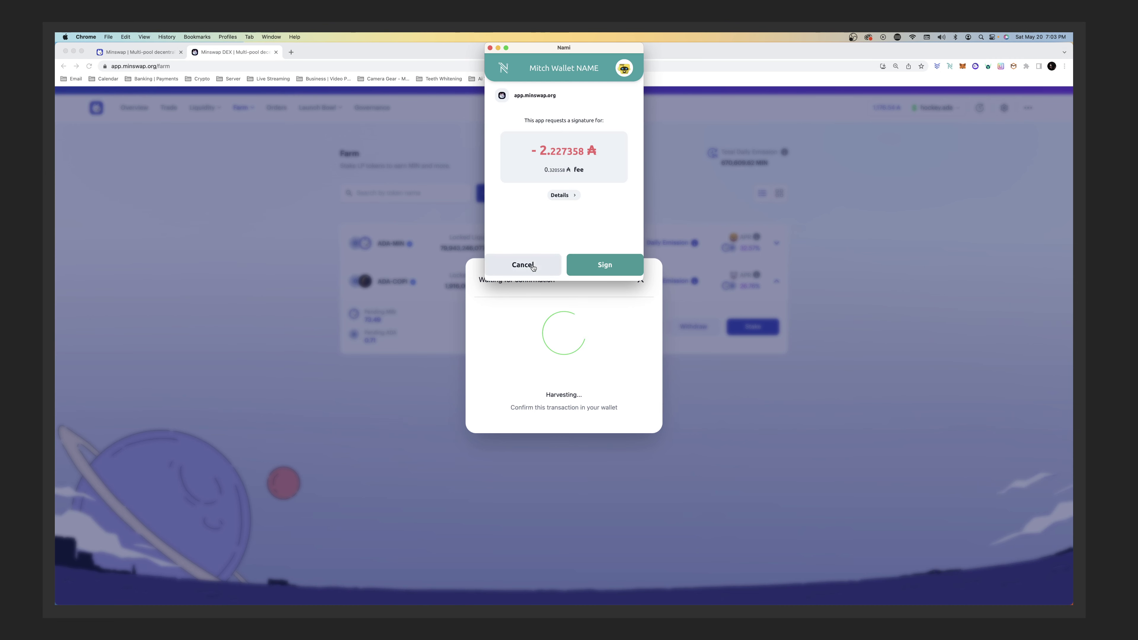
left_click(523, 264)
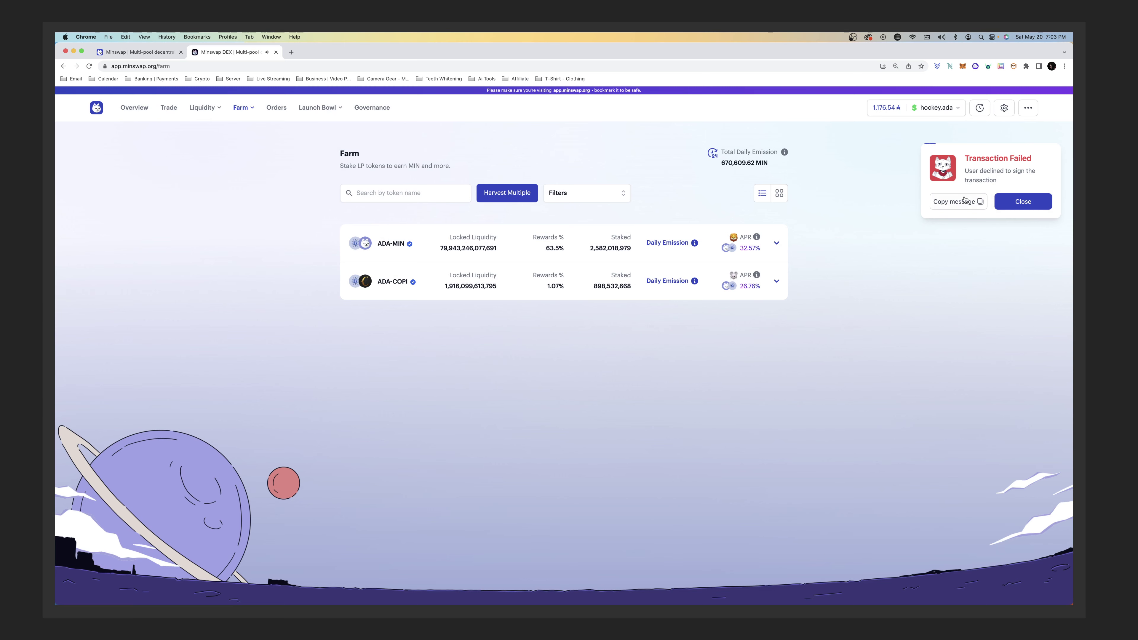
left_click(1026, 203)
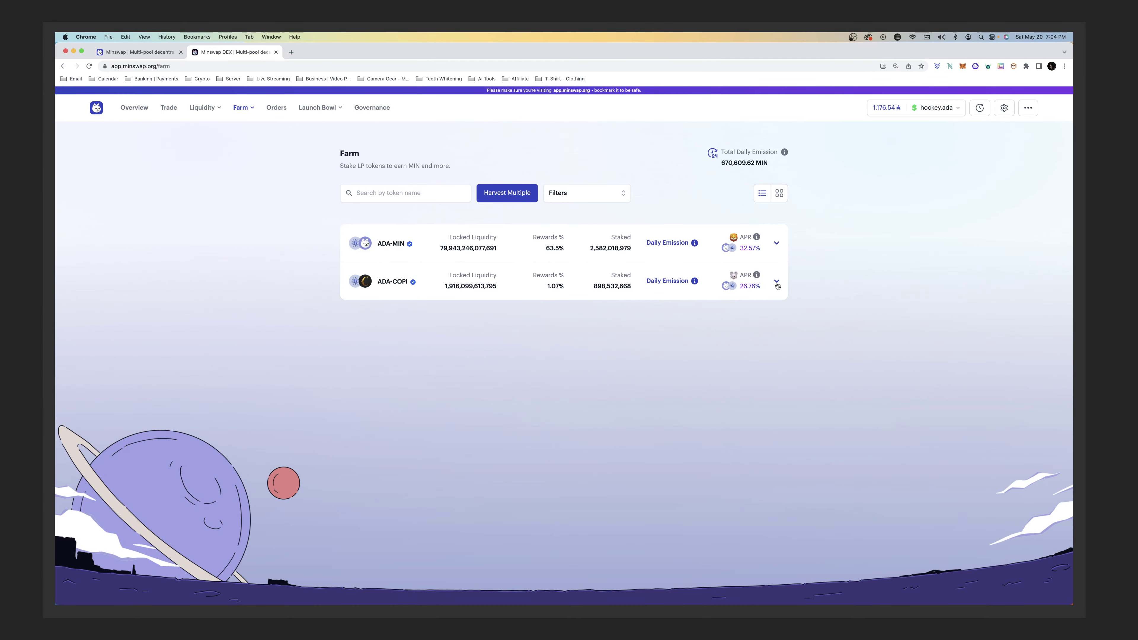
left_click(836, 264)
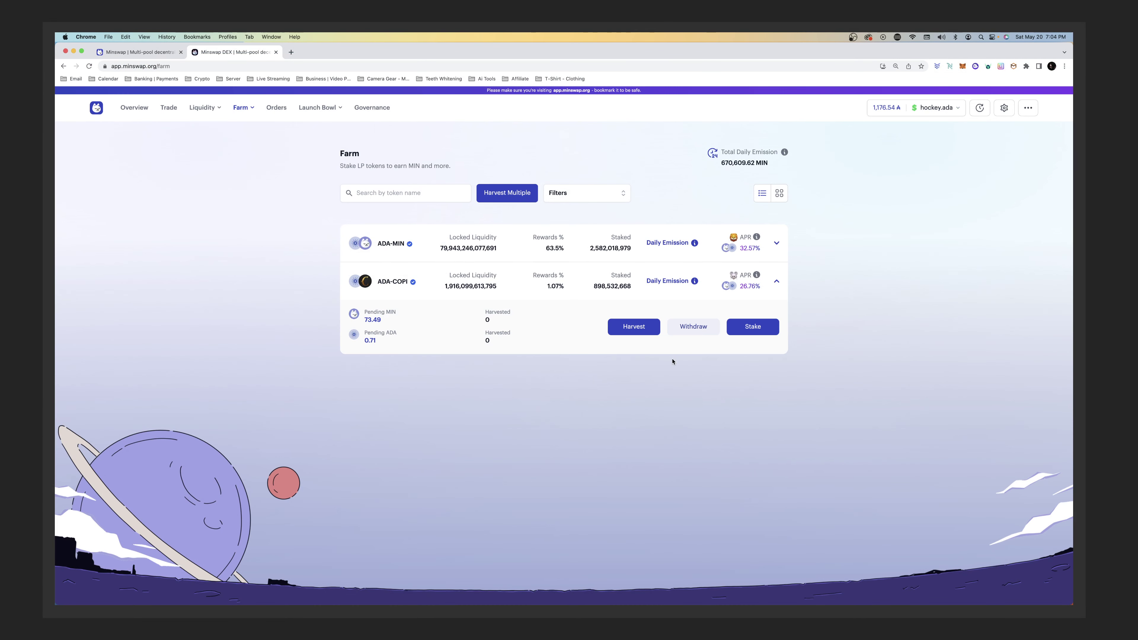
Withdraw the full 898,532,668 ADA-COPI LP stake from the farm at 100%
left_click(691, 328)
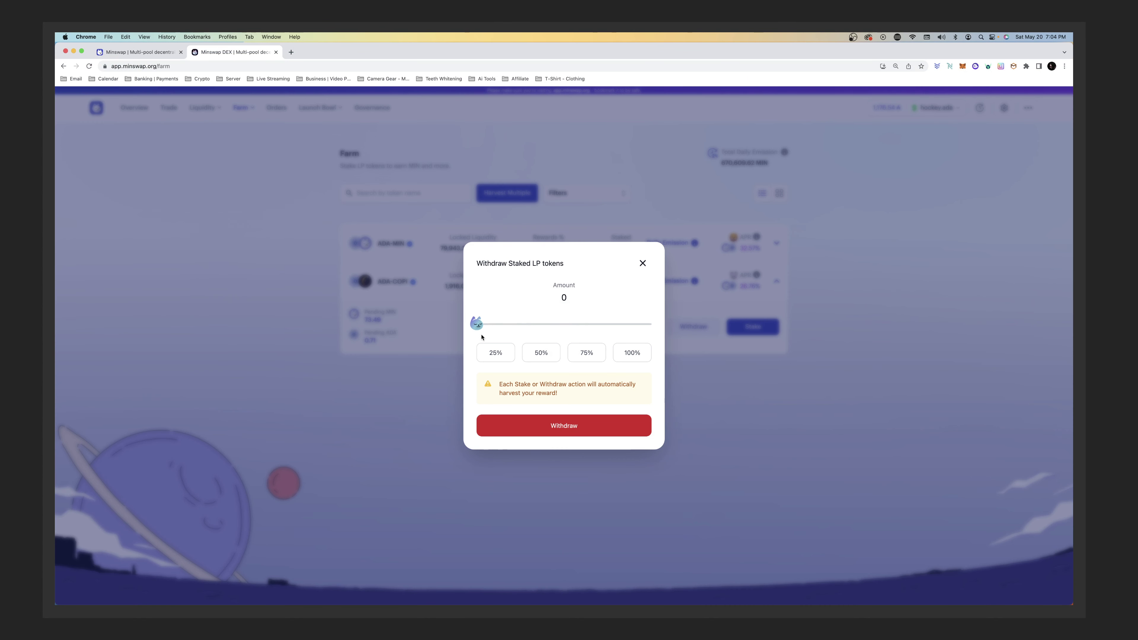
left_click_drag(476, 324, 651, 323)
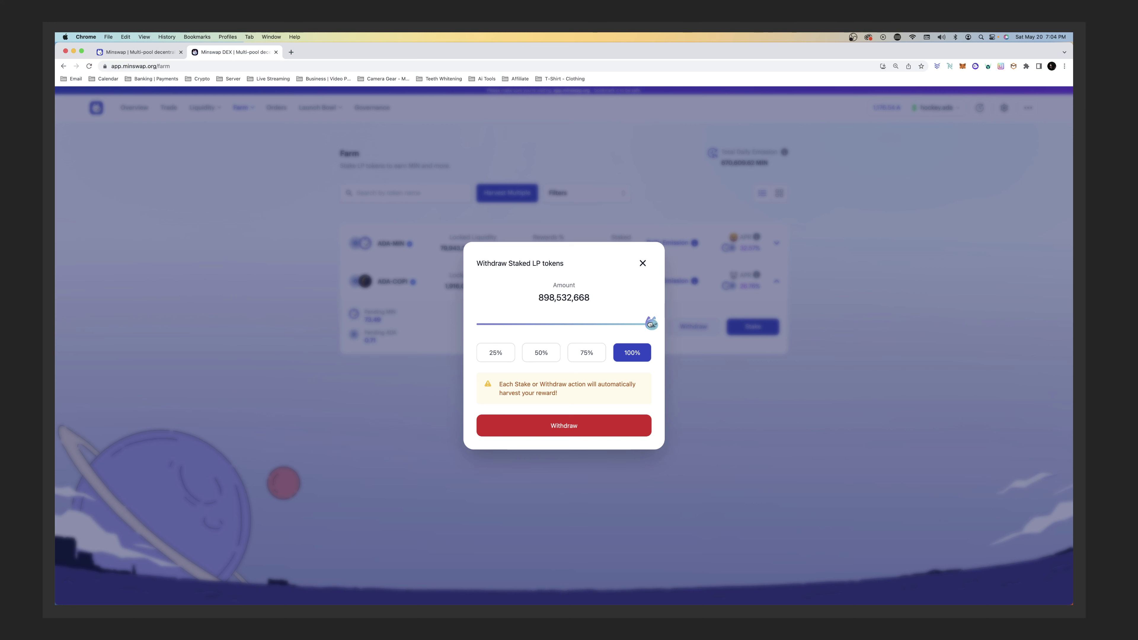
mouse_move(651, 324)
left_mouse_down()
mouse_move(597, 323)
mouse_move(665, 325)
left_mouse_up()
left_click_drag(547, 299, 601, 300)
left_click(600, 300)
left_click(563, 423)
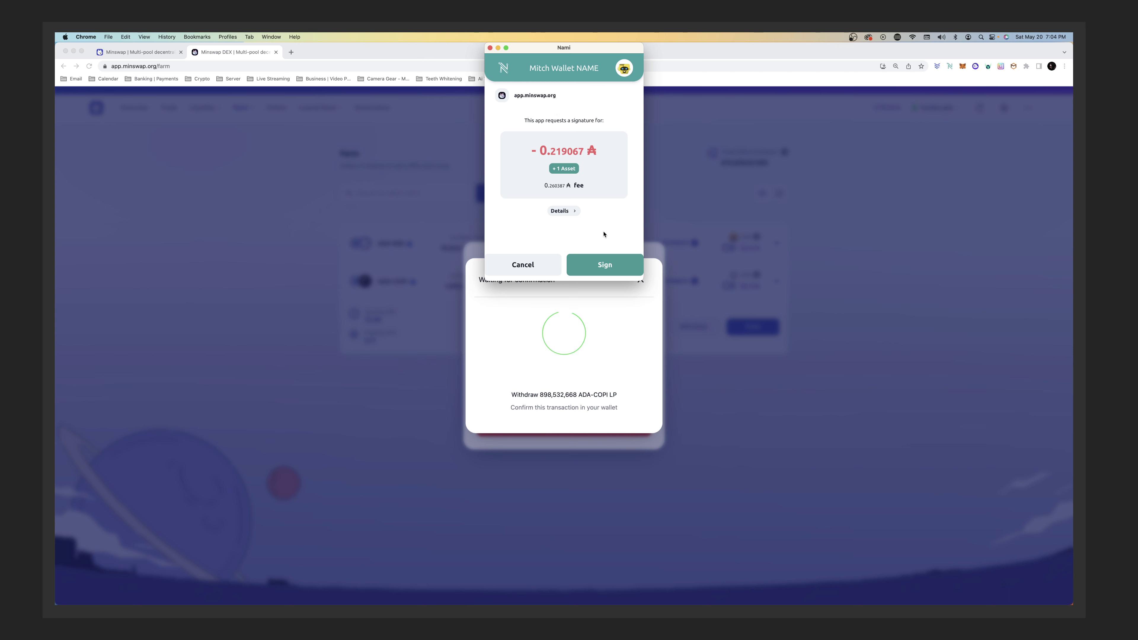
Sign the Withdraw LP transaction in Nami with the wallet password and check Pending Transactions
left_click(612, 264)
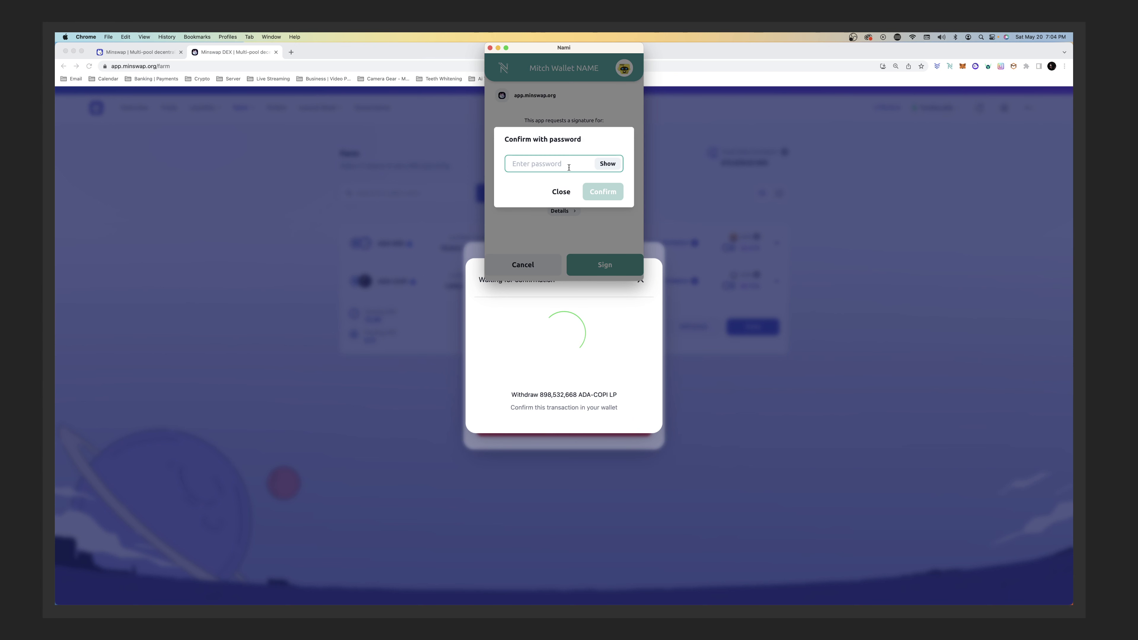
type("••••••••")
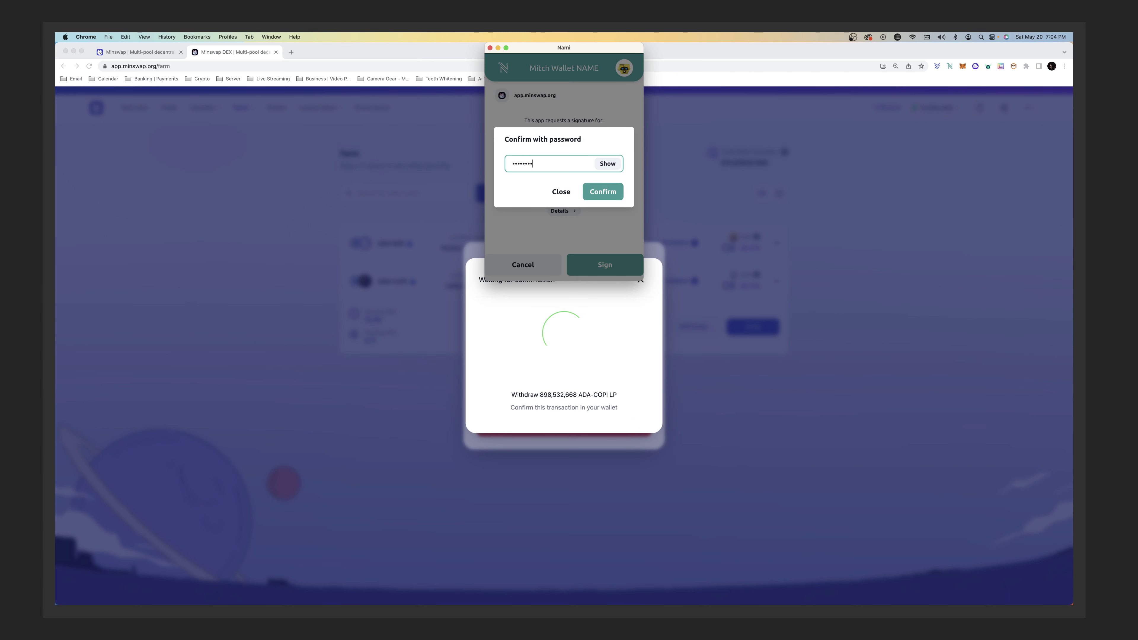
key("Return")
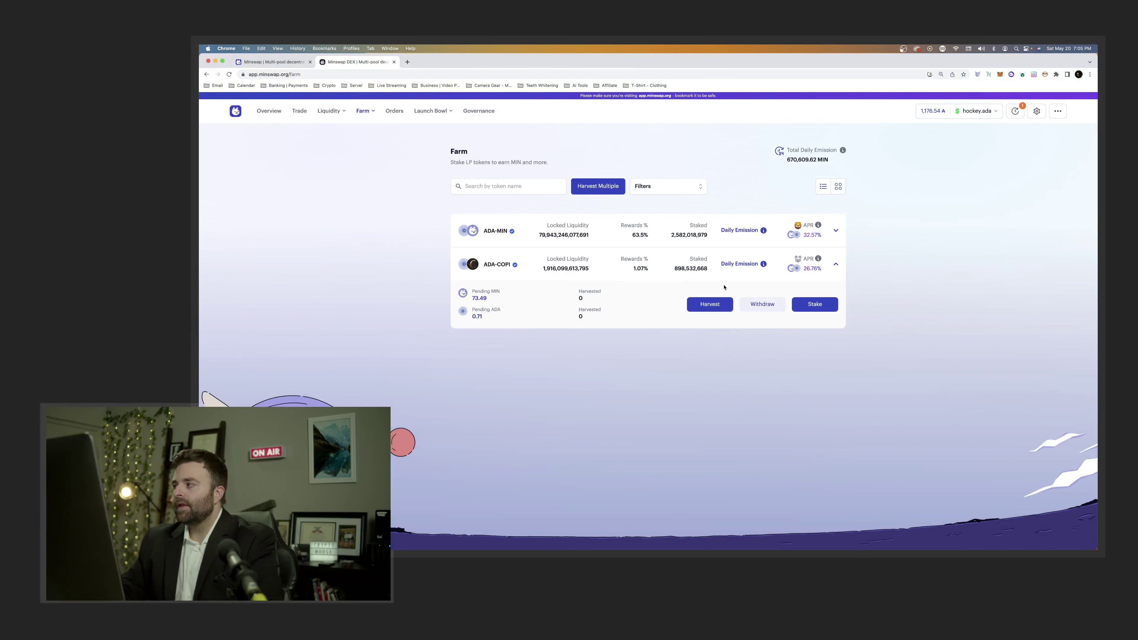
left_click(1019, 114)
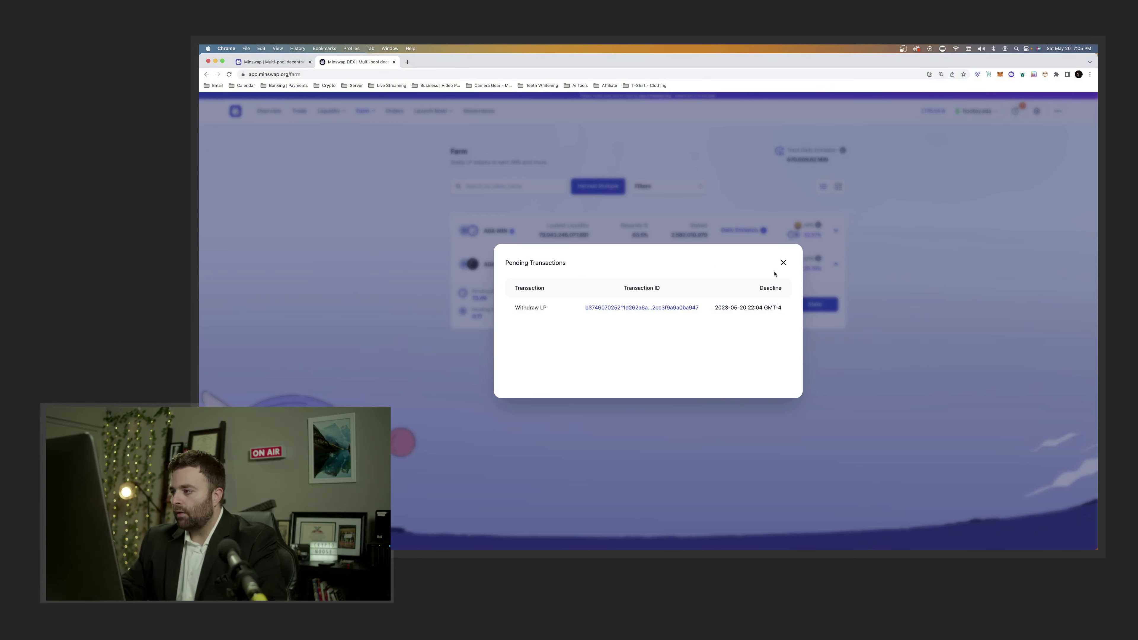
left_click(783, 263)
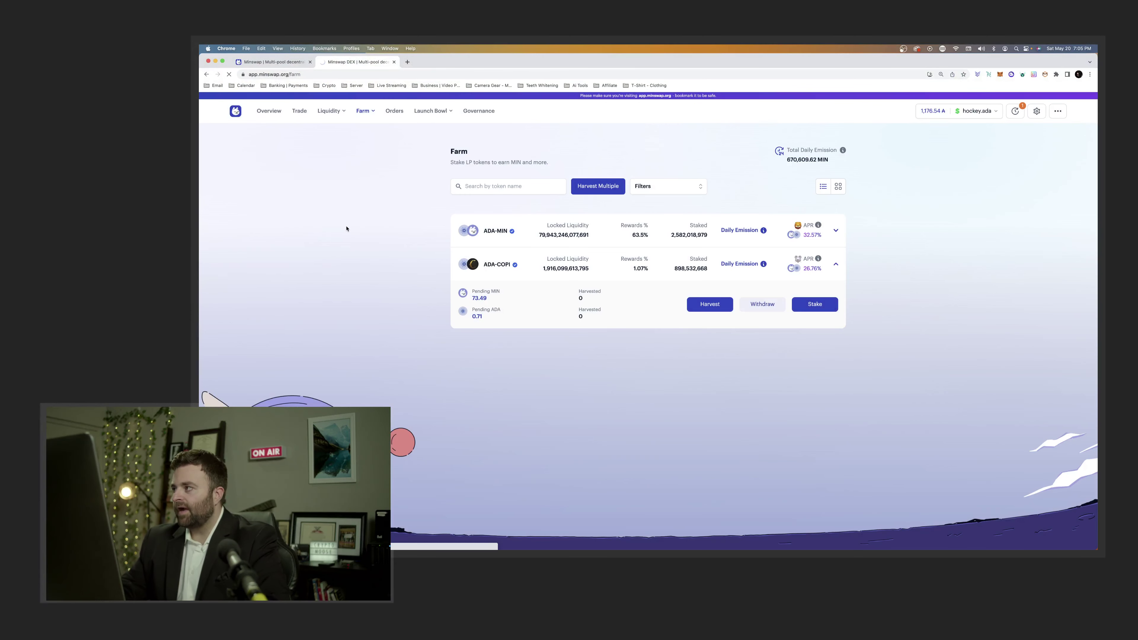
left_click(988, 74)
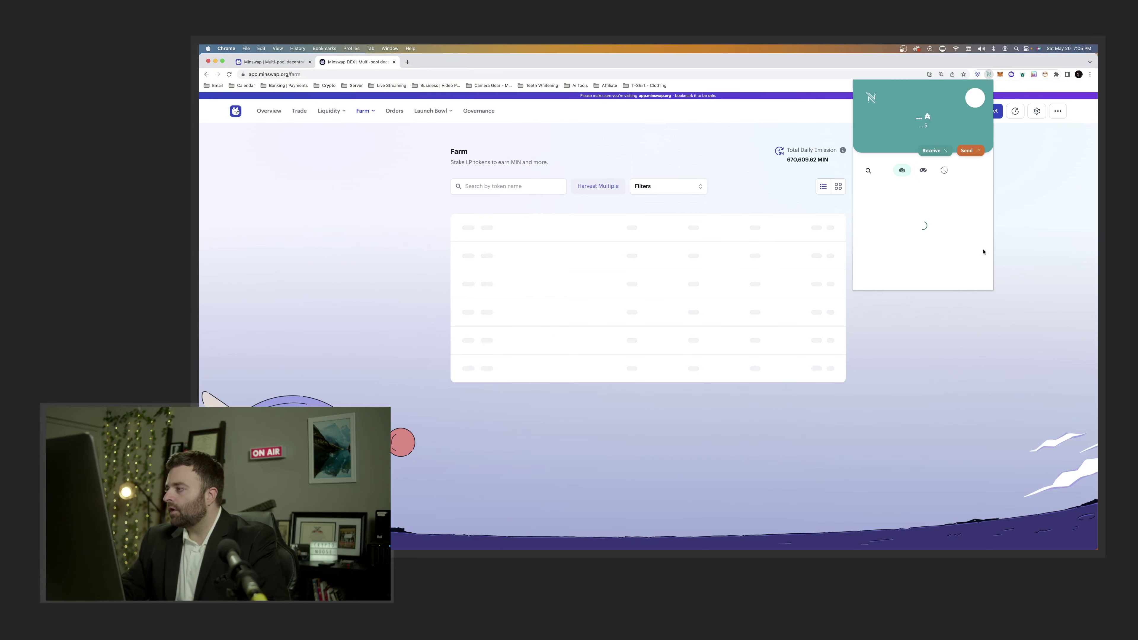
scroll(925, 207, "down", 2)
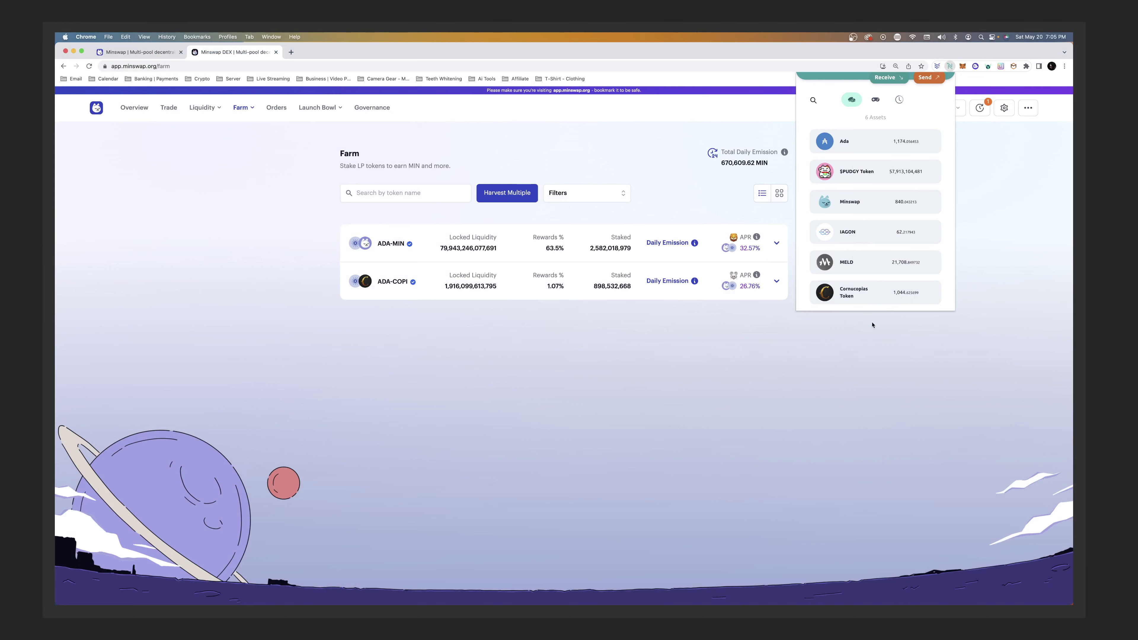
scroll(876, 287, "up", 2)
scroll(876, 287, "down", 2)
left_click(433, 326)
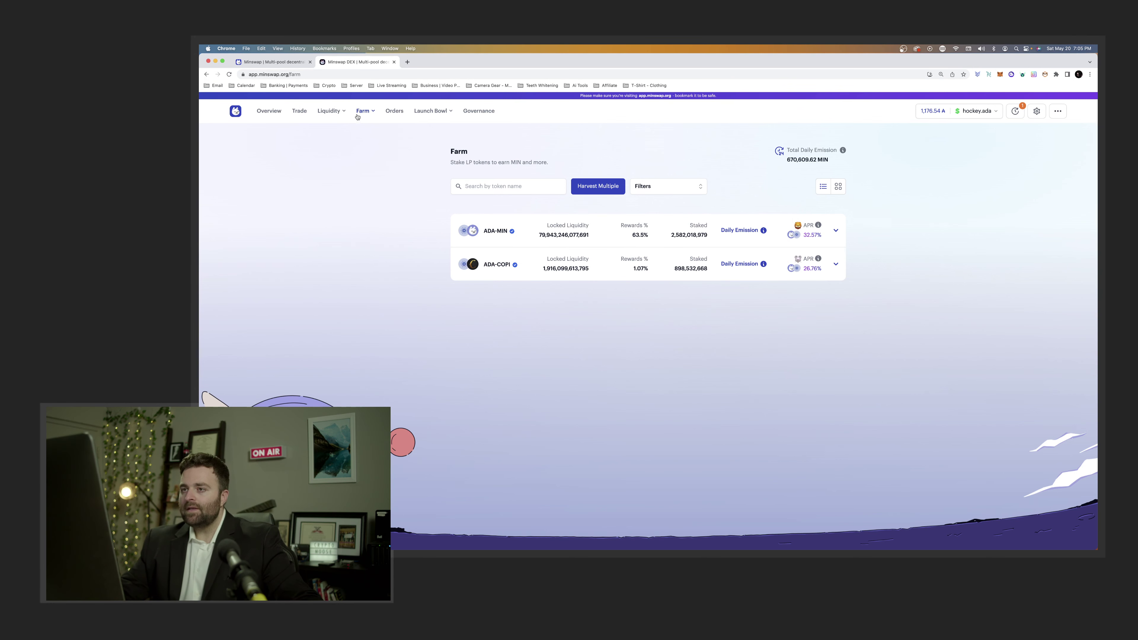
left_click(682, 191)
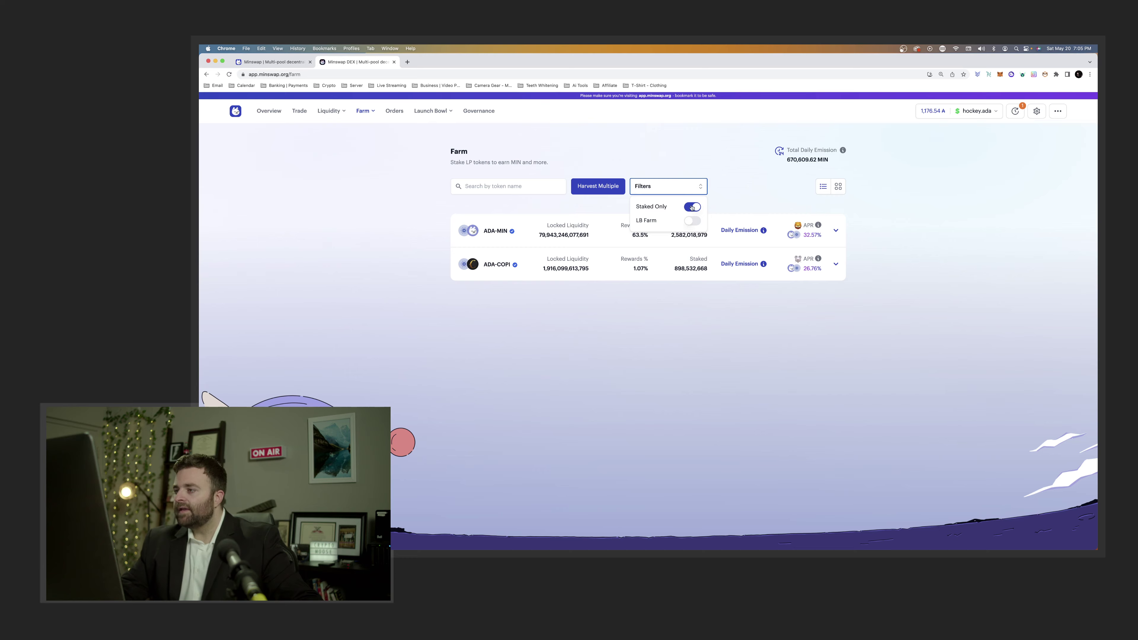
Turn off Staked Only, inspect the ADA-MELD farm row, and reload the farm page
left_click(690, 208)
scroll(473, 357, "down", 2)
scroll(473, 358, "down", 2)
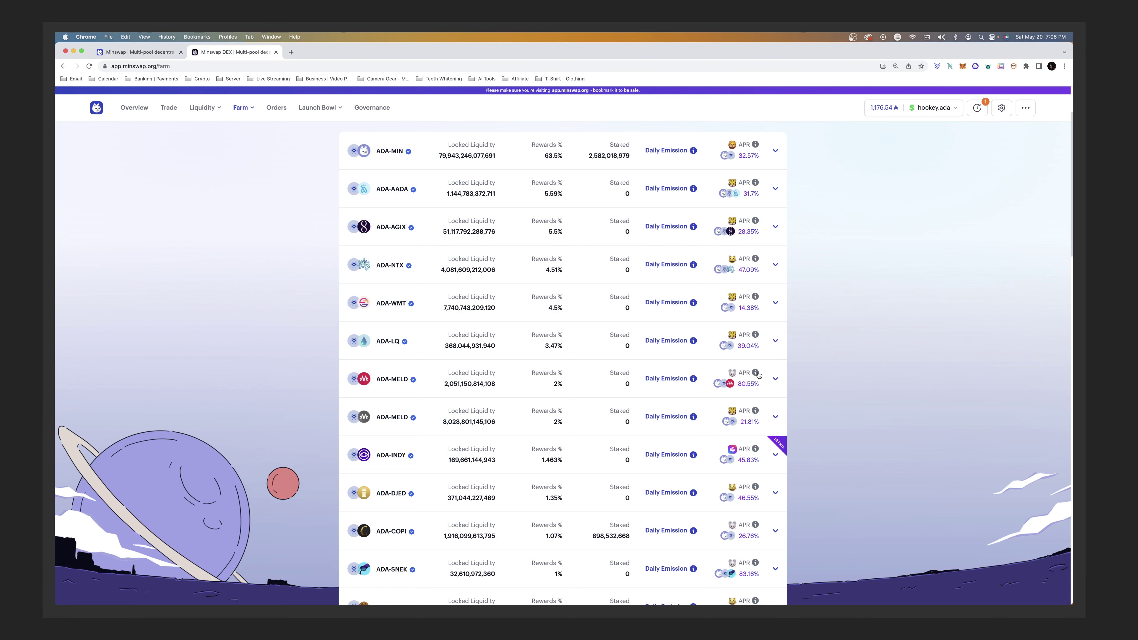
mouse_move(754, 375)
left_click(775, 380)
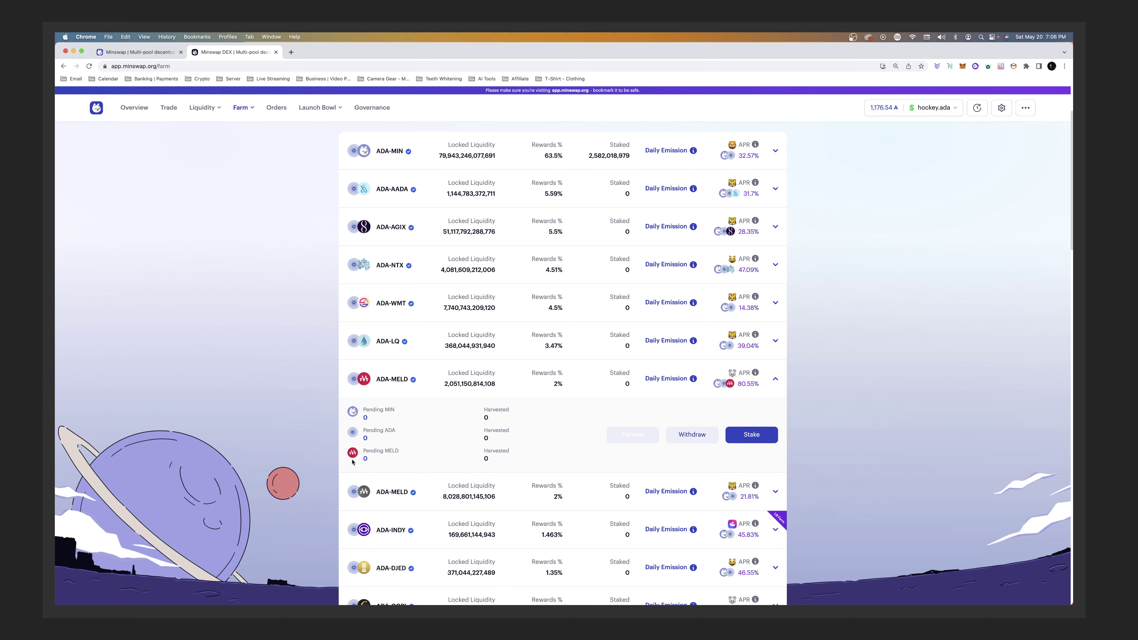
scroll(357, 449, "down", 2)
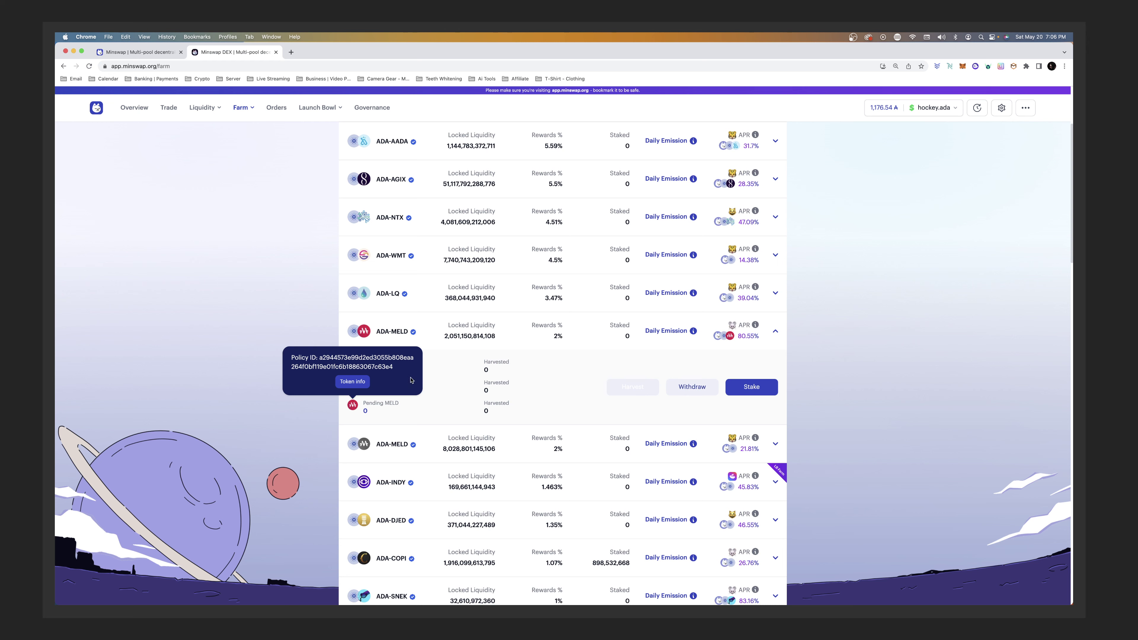
left_click(776, 333)
left_click(90, 66)
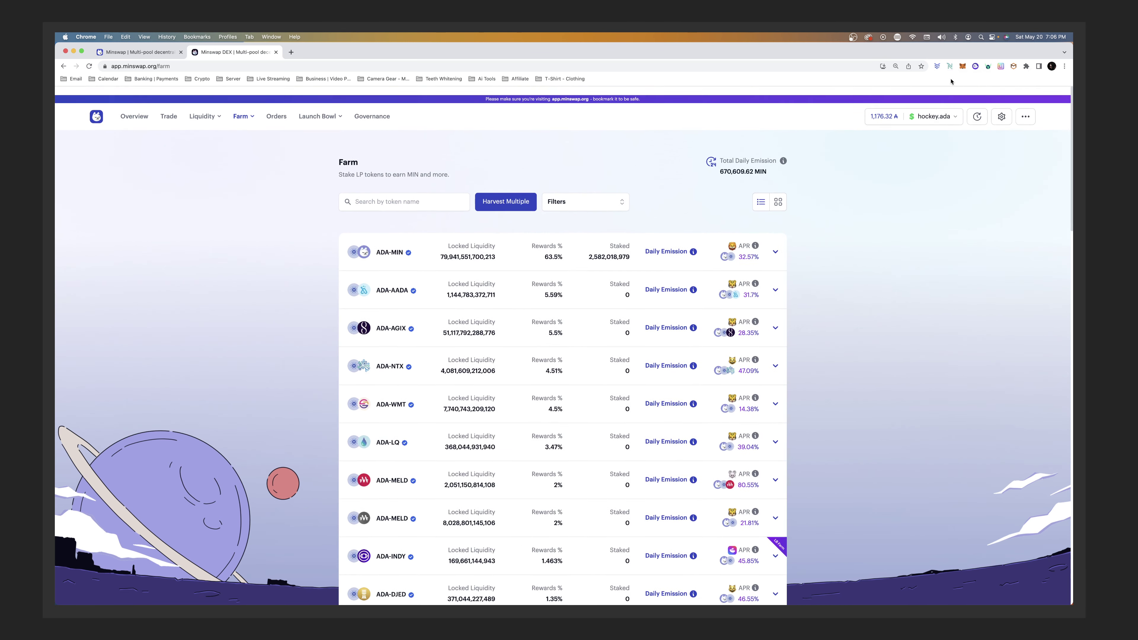
left_click(949, 66)
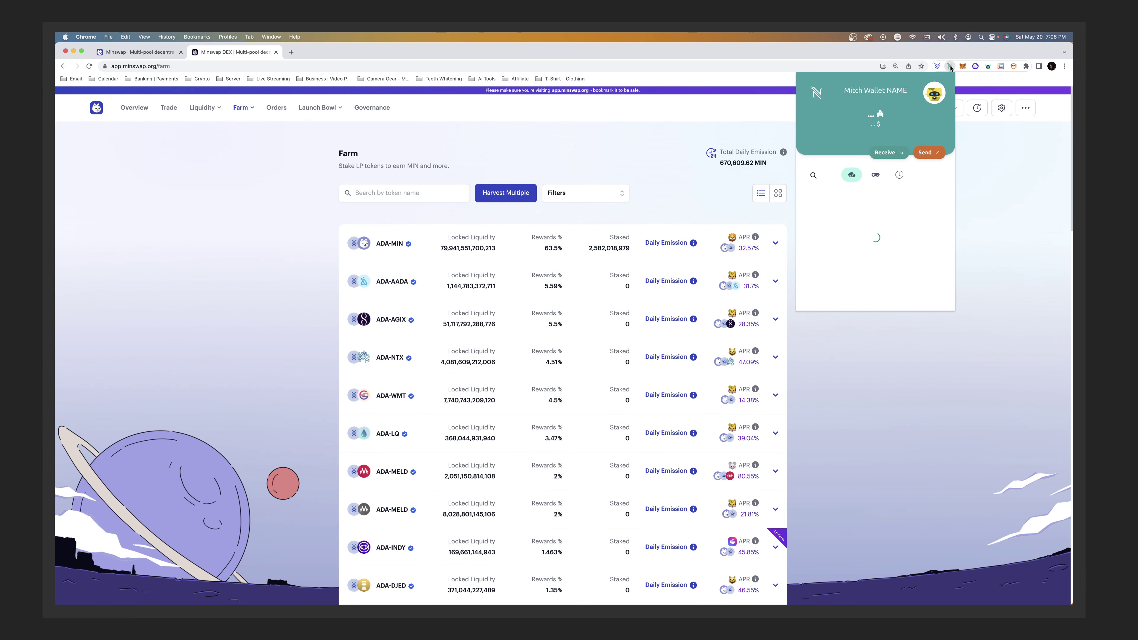
scroll(872, 216, "down", 3)
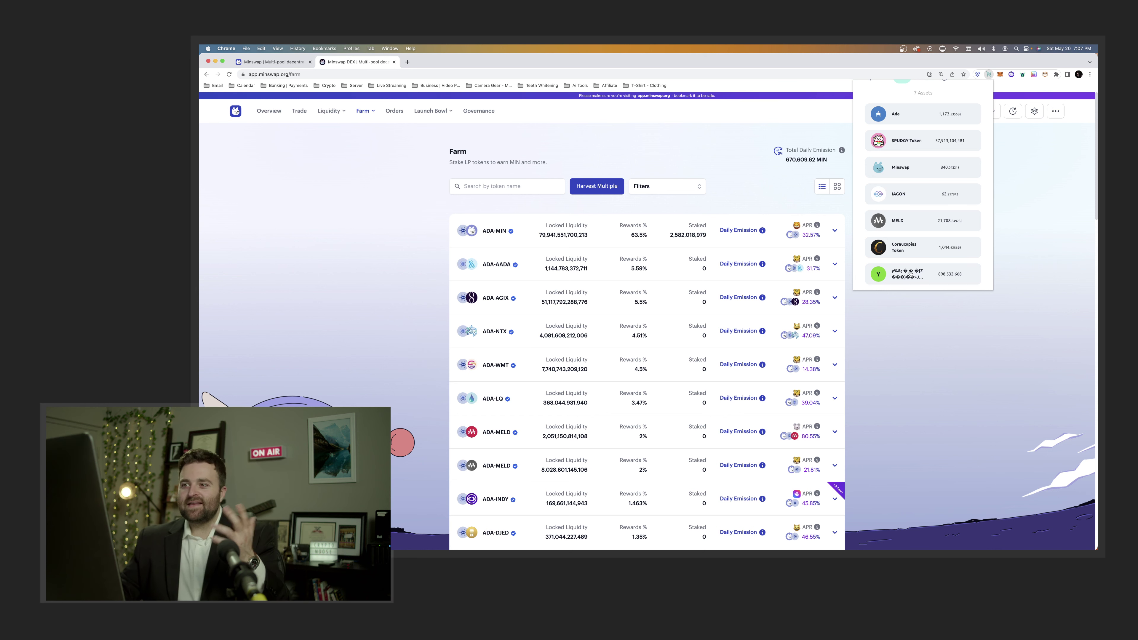
left_click(921, 330)
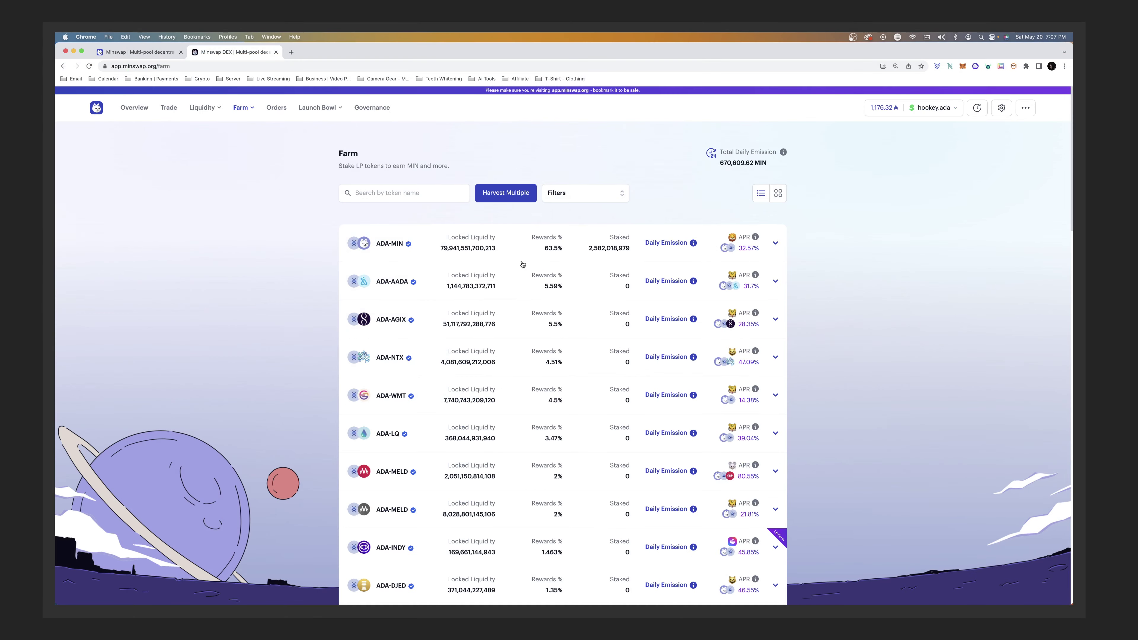
On Your Liquidity, check the ADA-MIN LP amount, then open Remove for the ADA-COPI LP
left_click(219, 109)
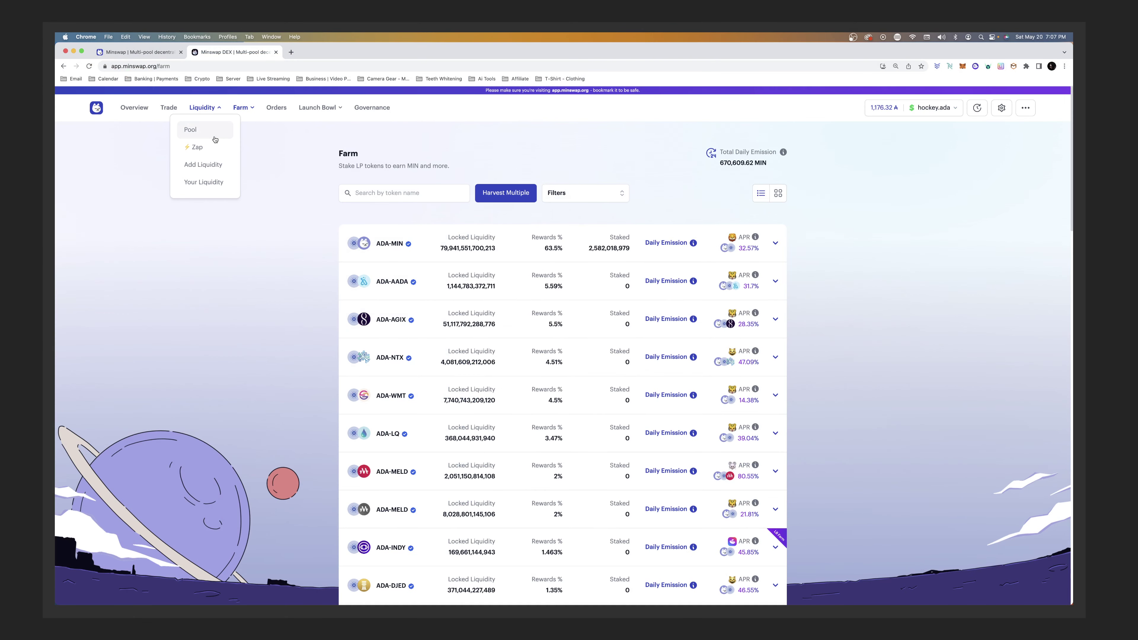
left_click(209, 182)
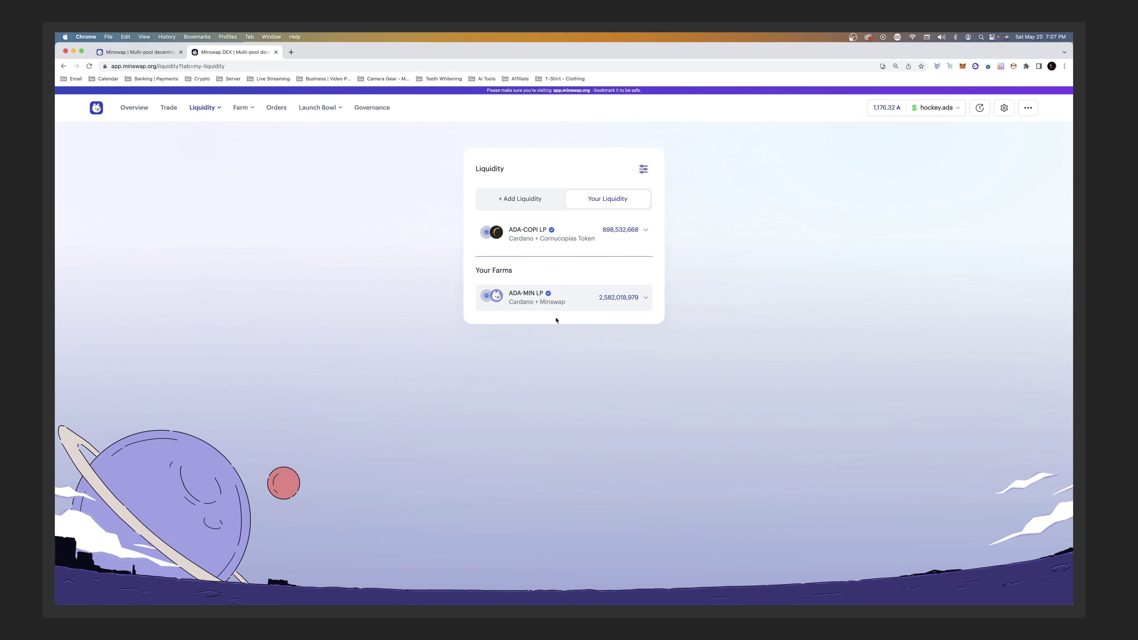
left_click(641, 299)
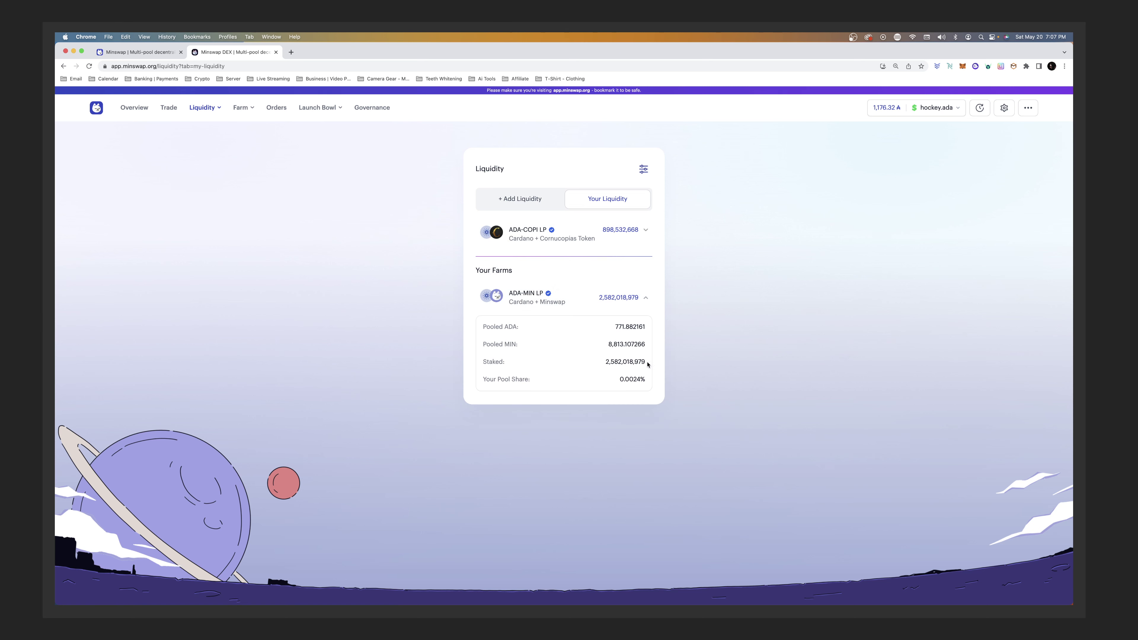
left_click_drag(646, 363, 619, 361)
left_click(646, 298)
left_click(646, 231)
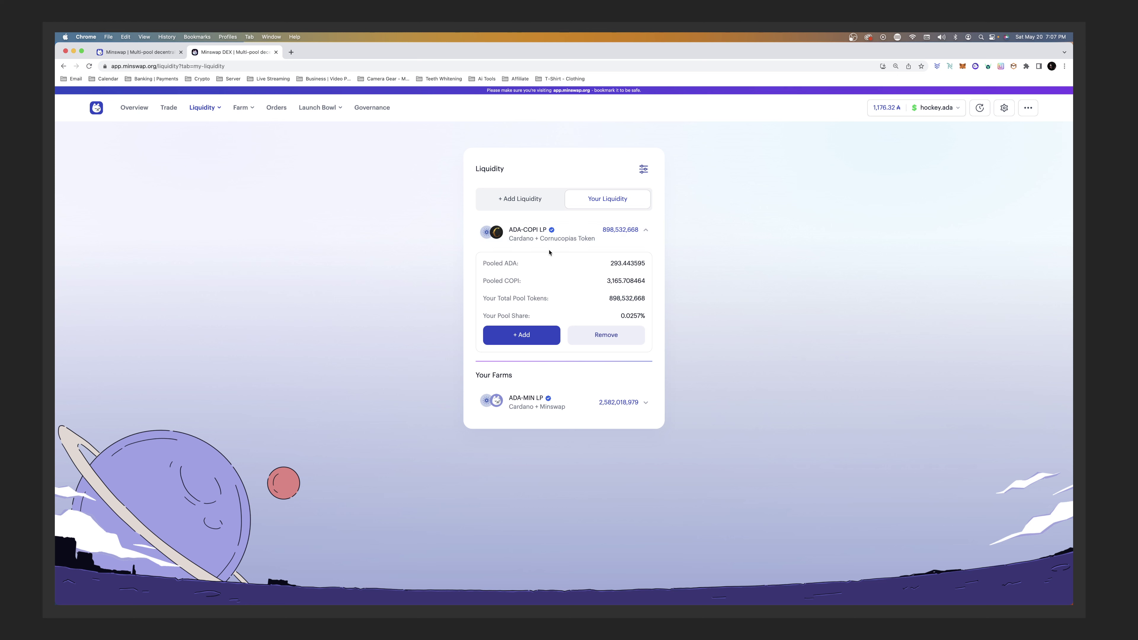
left_click(605, 339)
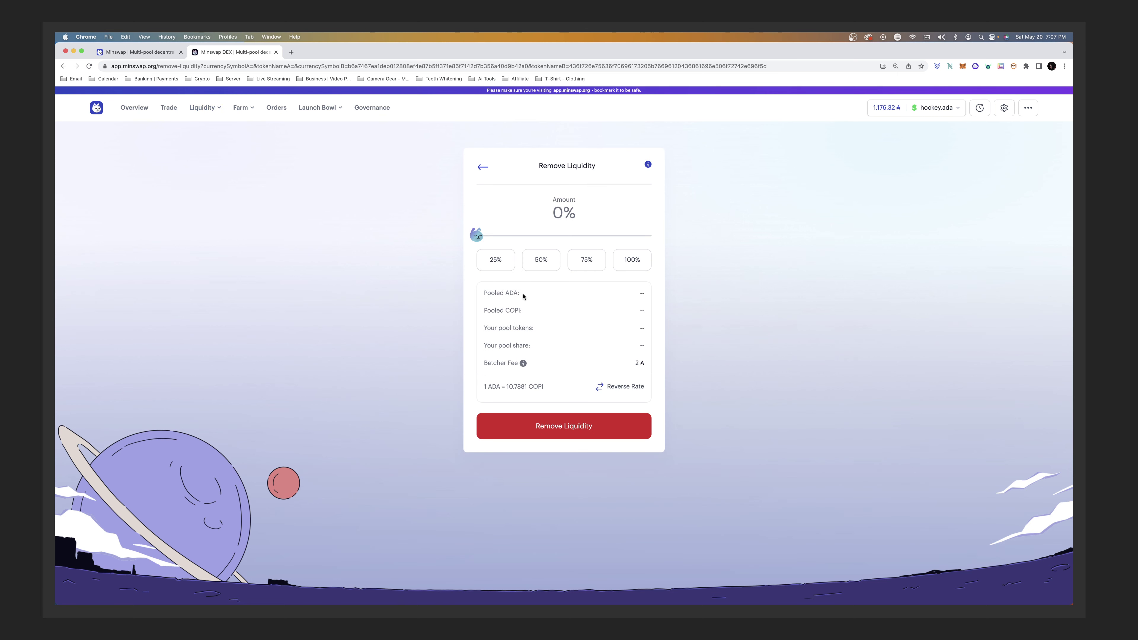
Remove 100% of the ADA-COPI liquidity and sign it in Nami with the wallet password
left_click(650, 264)
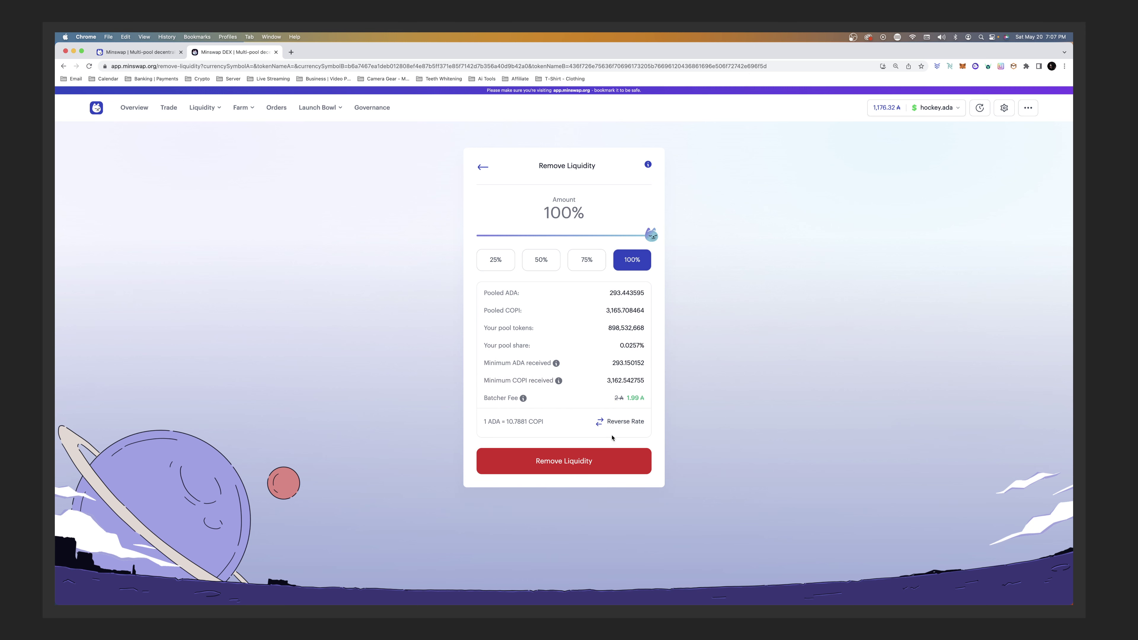
left_click(550, 462)
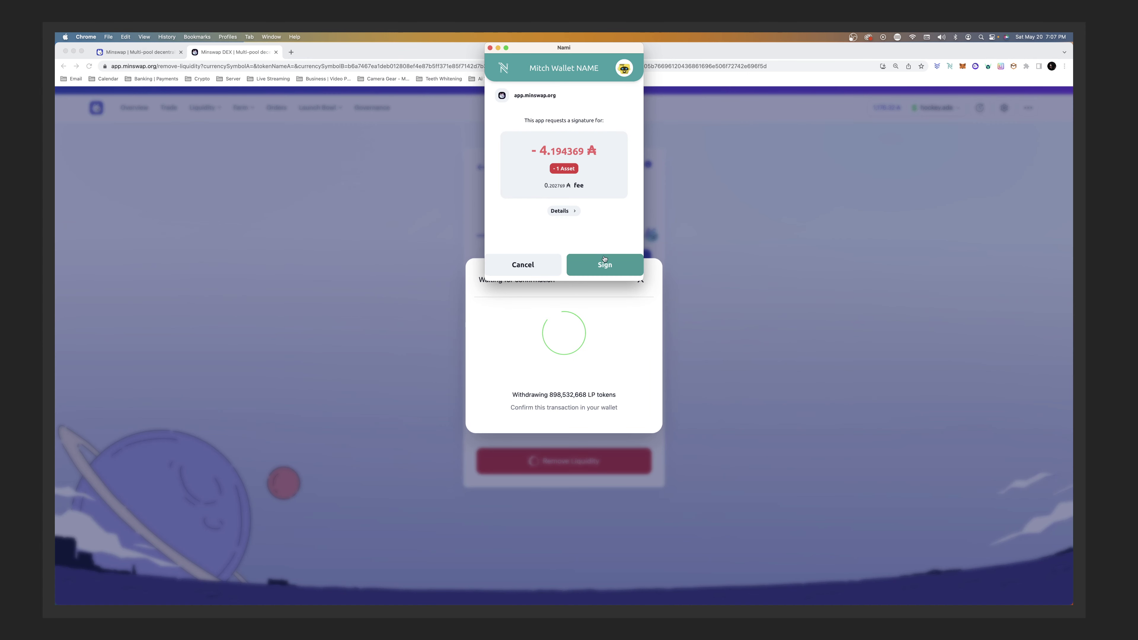
left_click(605, 265)
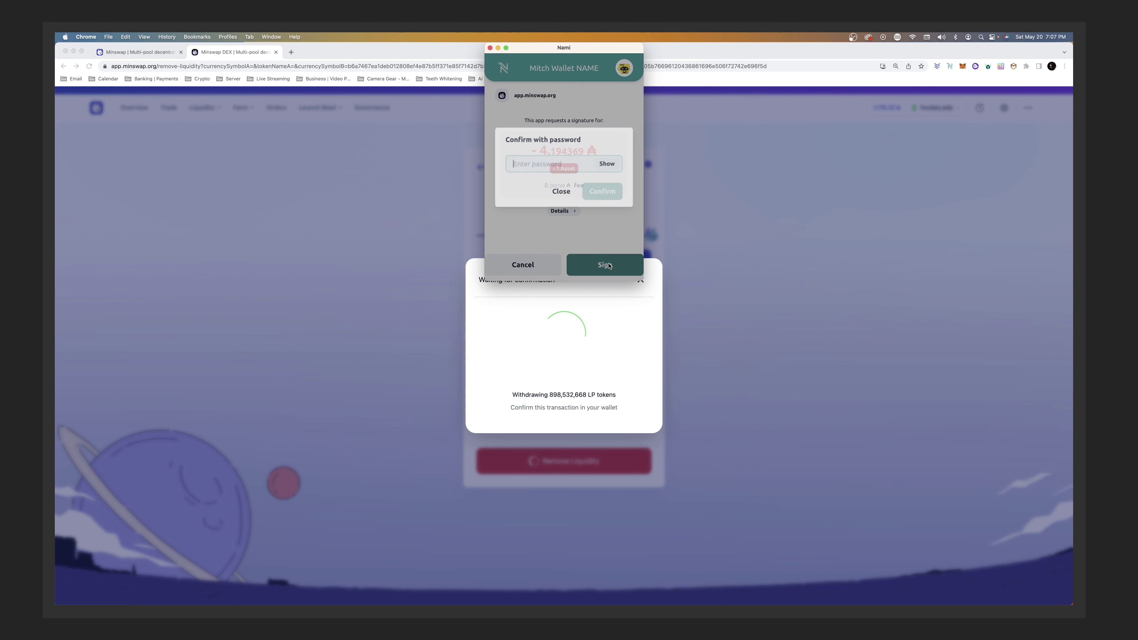
type("••")
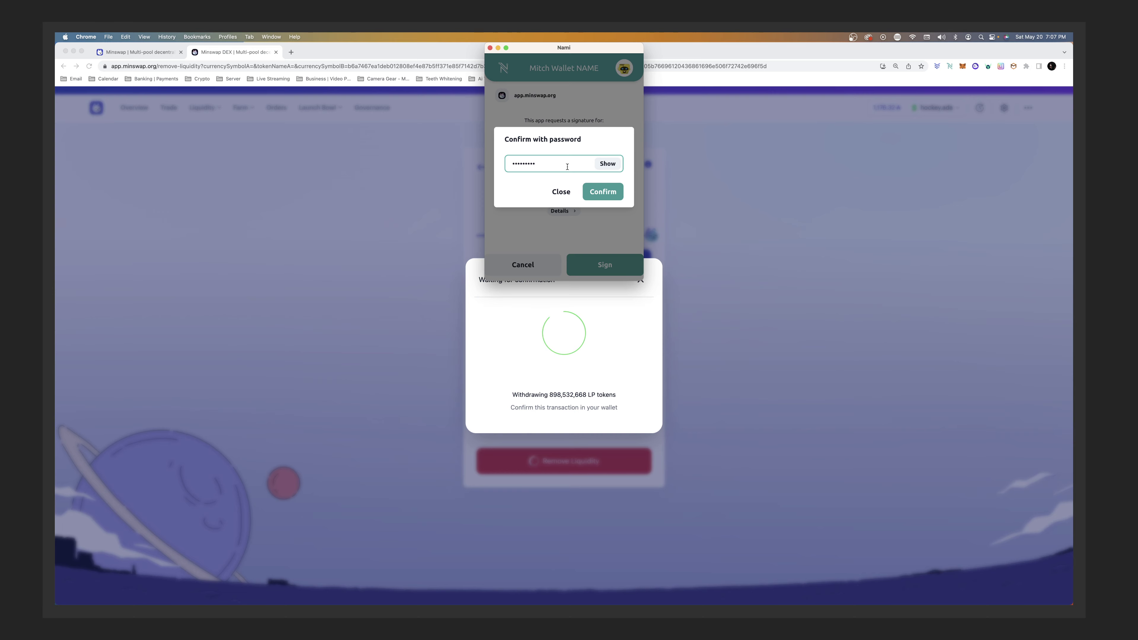
left_click(615, 195)
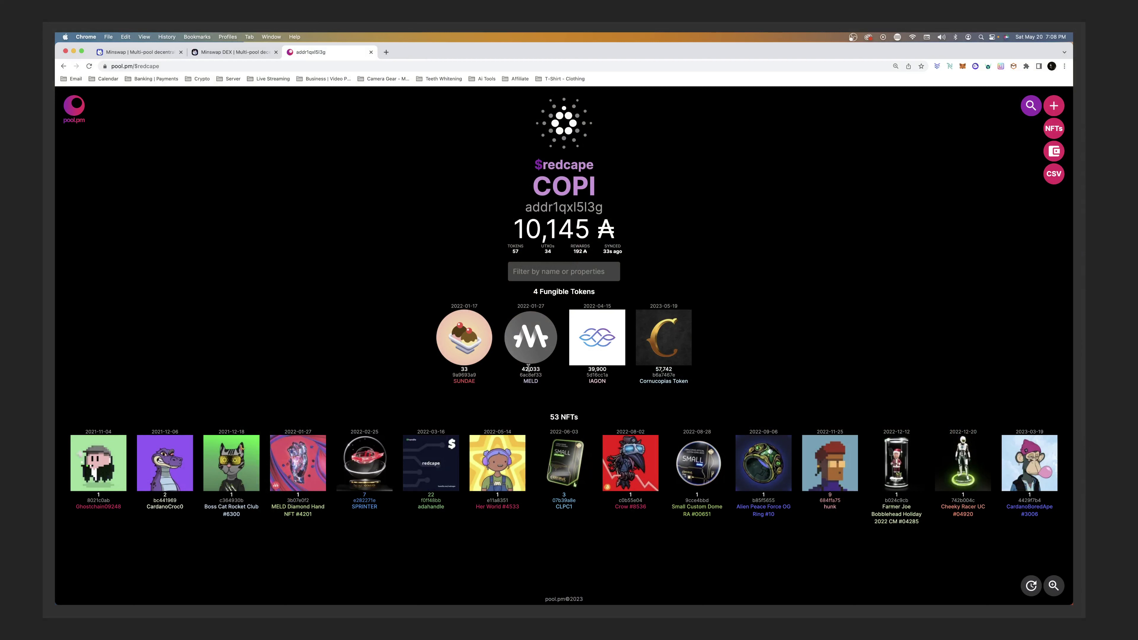
Scroll through the Nami wallet's assets, including the LP token, then switch back to the Minswap tab
left_click(949, 68)
scroll(866, 246, "down", 3)
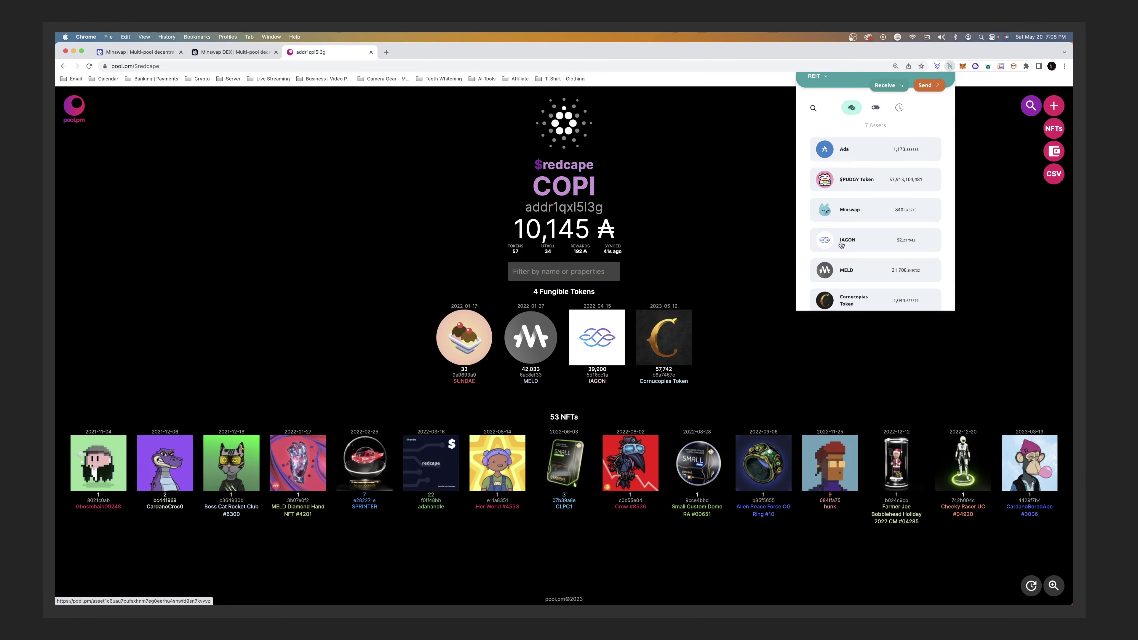
scroll(862, 251, "down", 2)
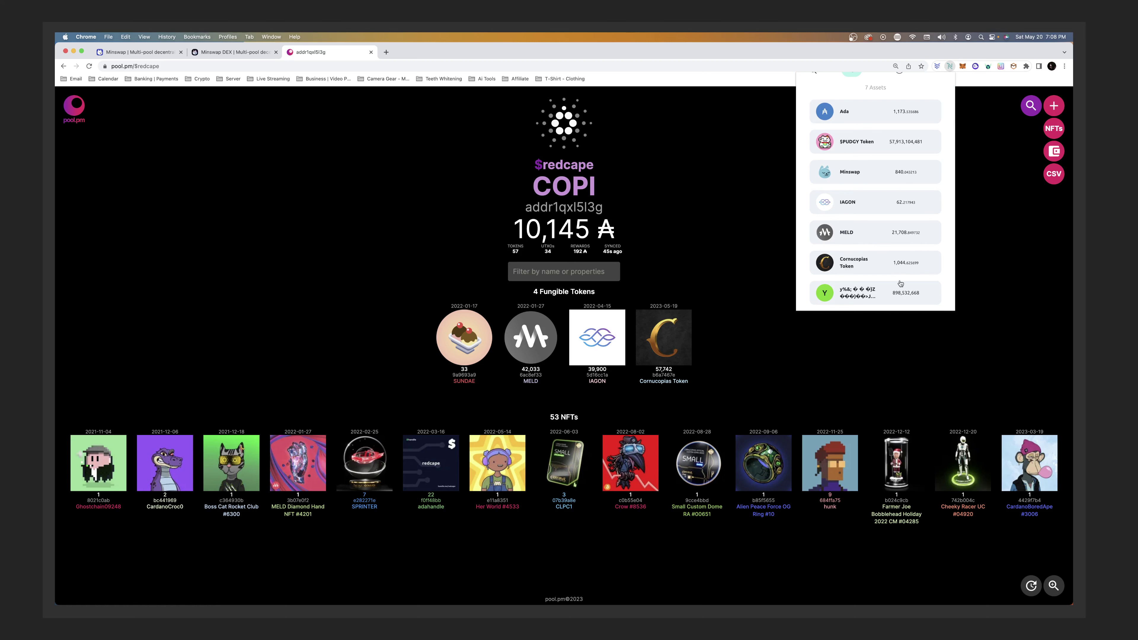
scroll(900, 270, "up", 3)
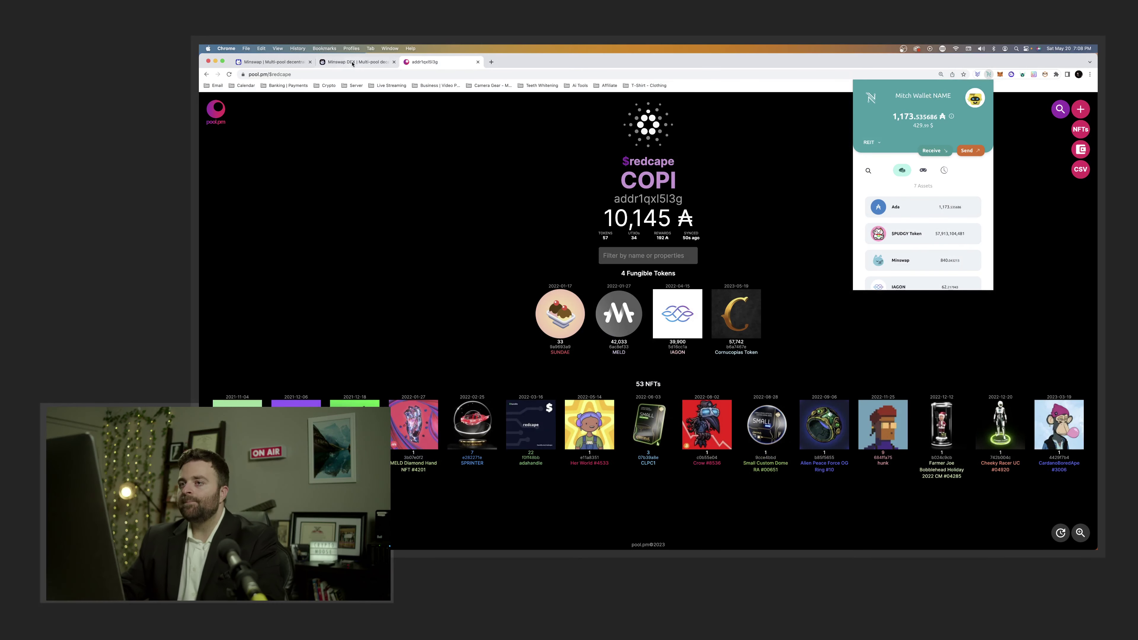
left_click(237, 52)
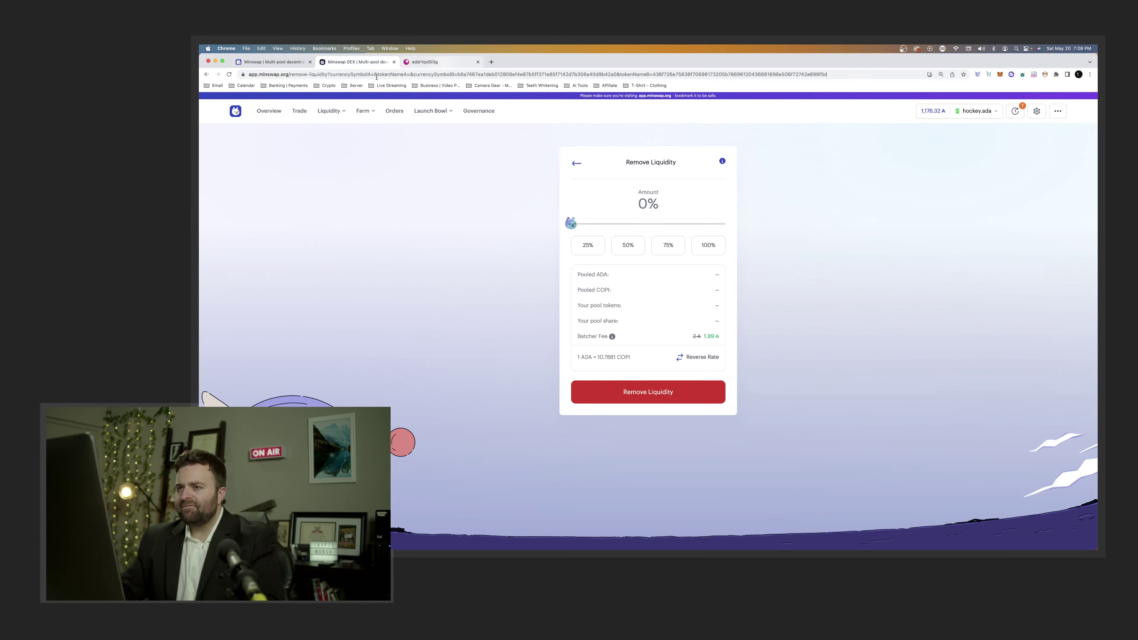
Reload the ADA-COPI withdrawal page until it shows one pending order
left_click(228, 75)
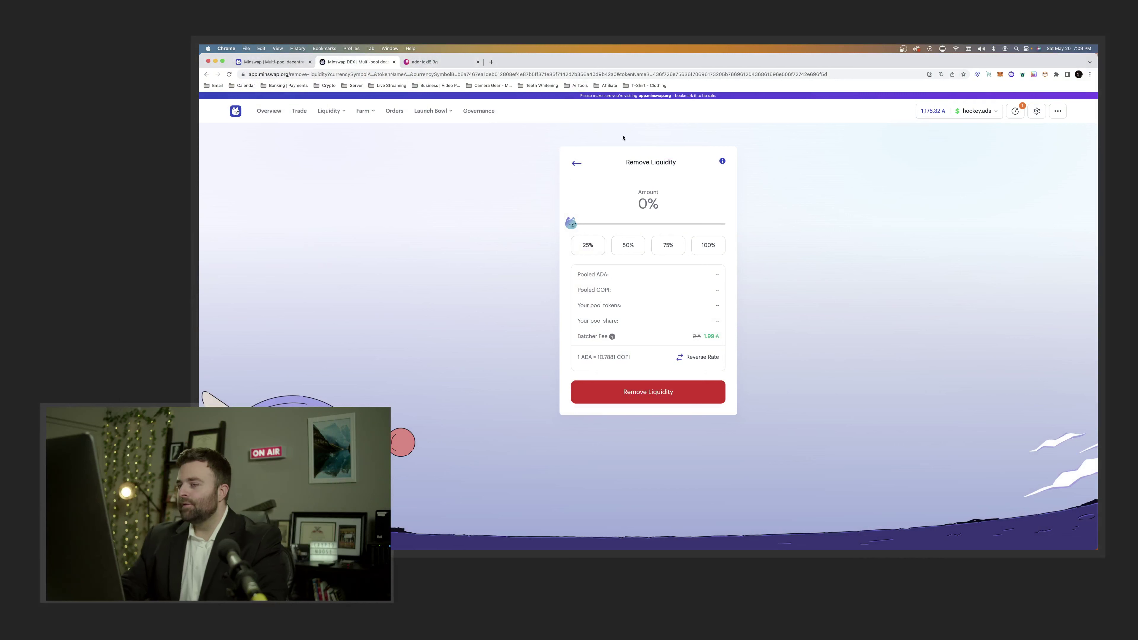
key("super+r")
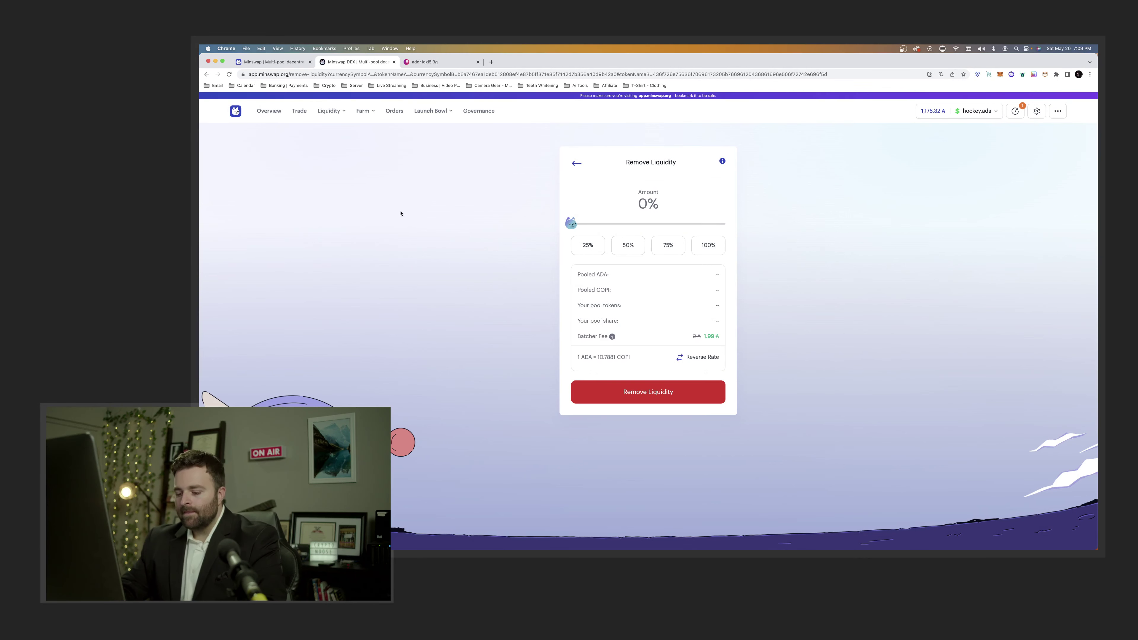
left_click(229, 74)
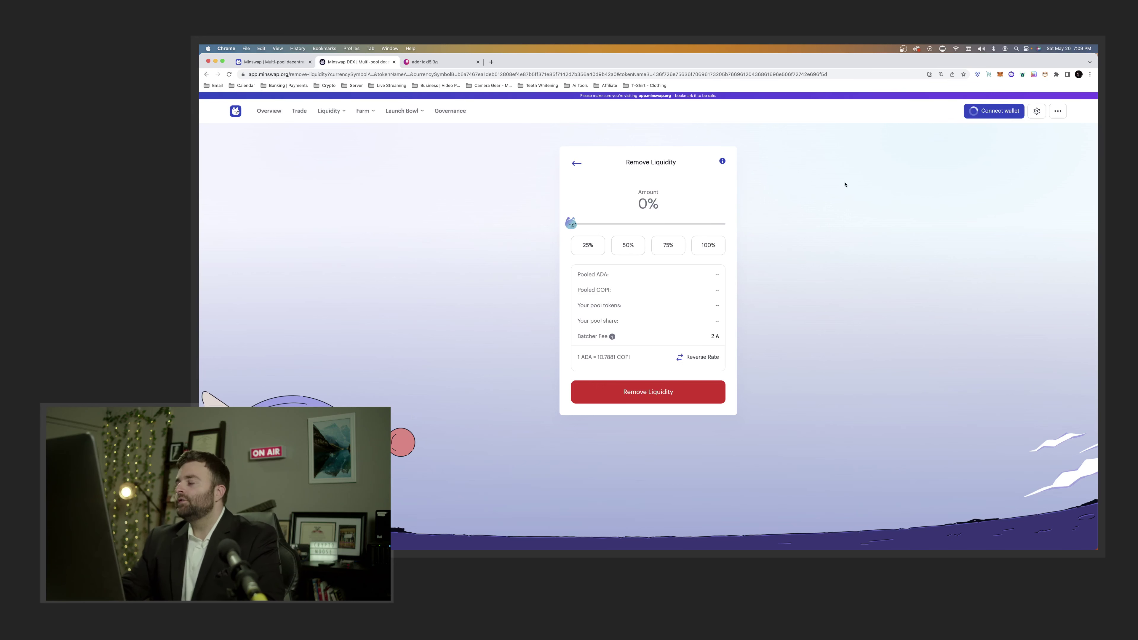
Review the Nami wallet's asset balances, then close the wallet view
left_click(988, 75)
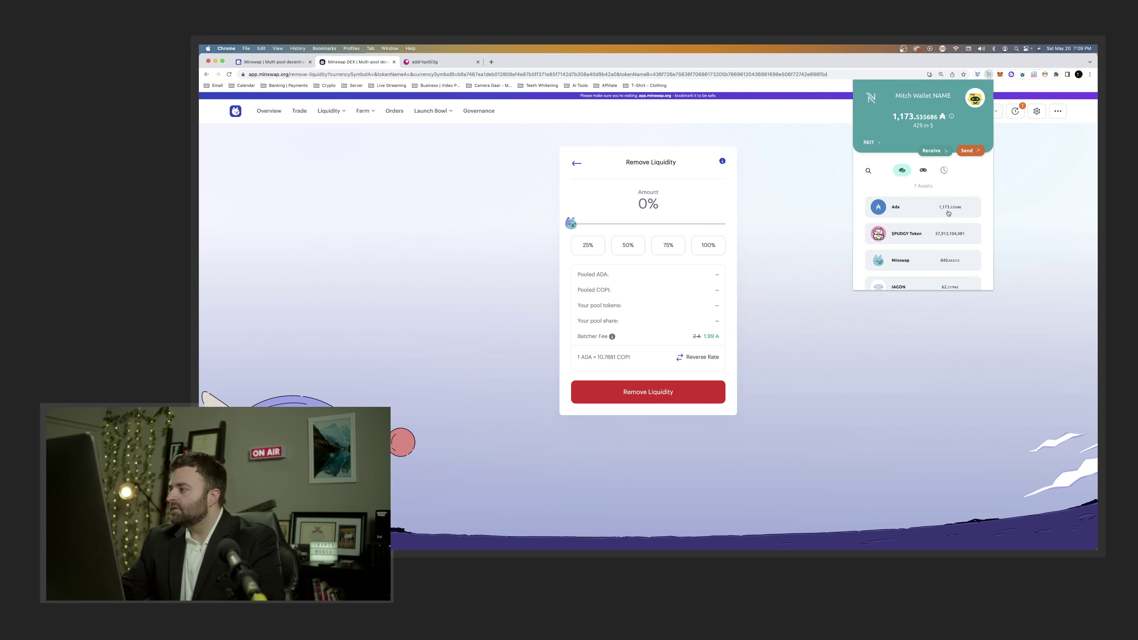
scroll(942, 223, "down", 3)
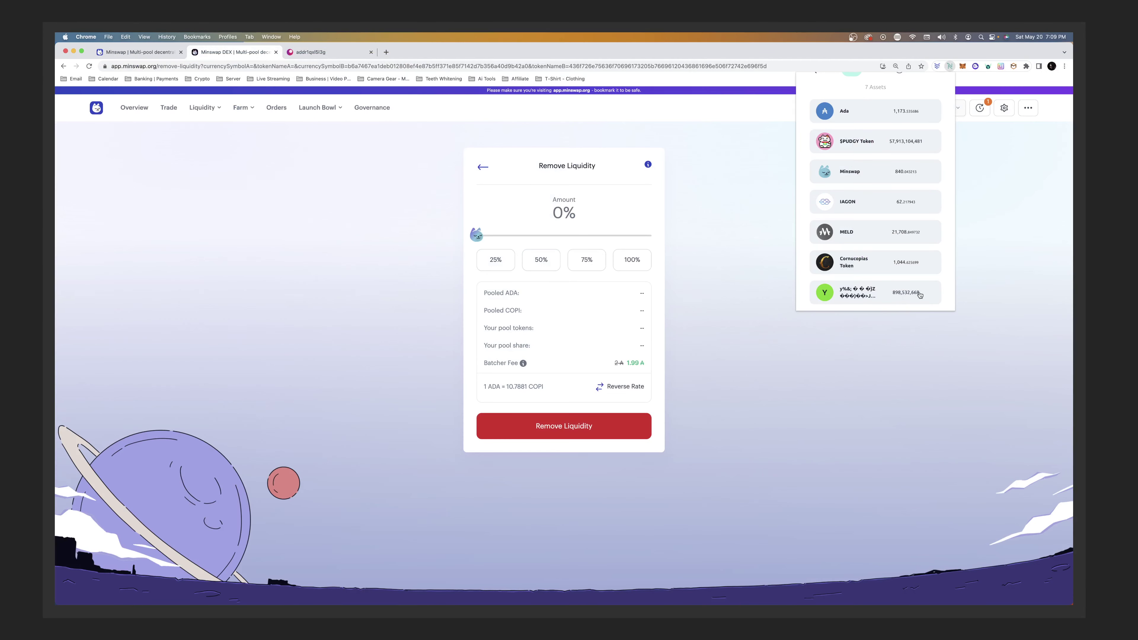
scroll(903, 291, "up", 1)
scroll(905, 269, "down", 1)
scroll(905, 288, "up", 5)
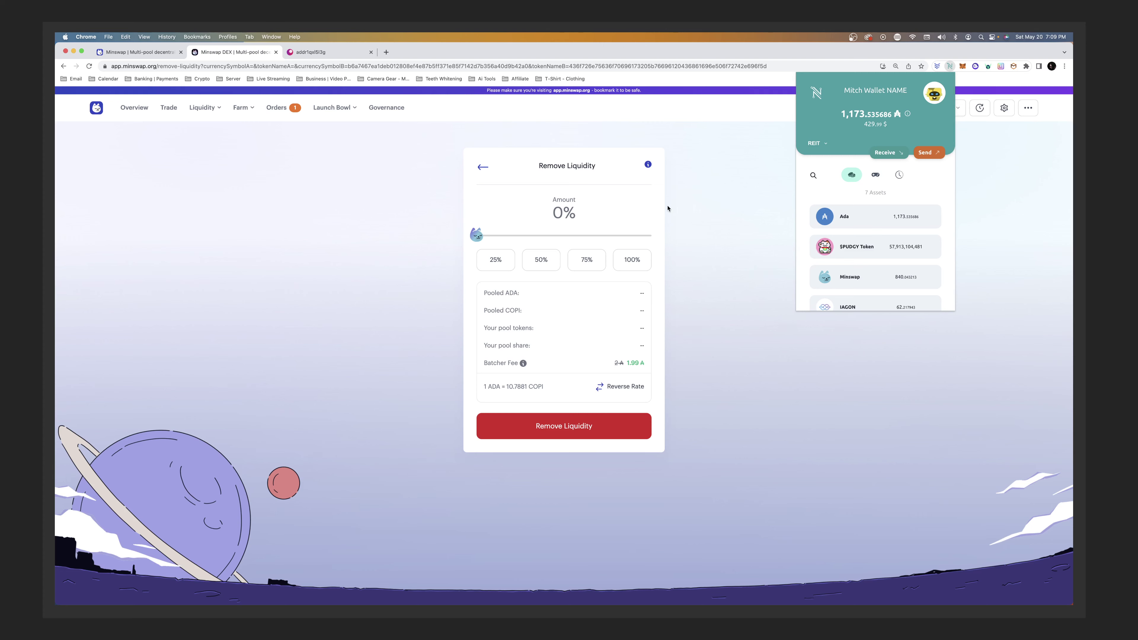
left_click(378, 191)
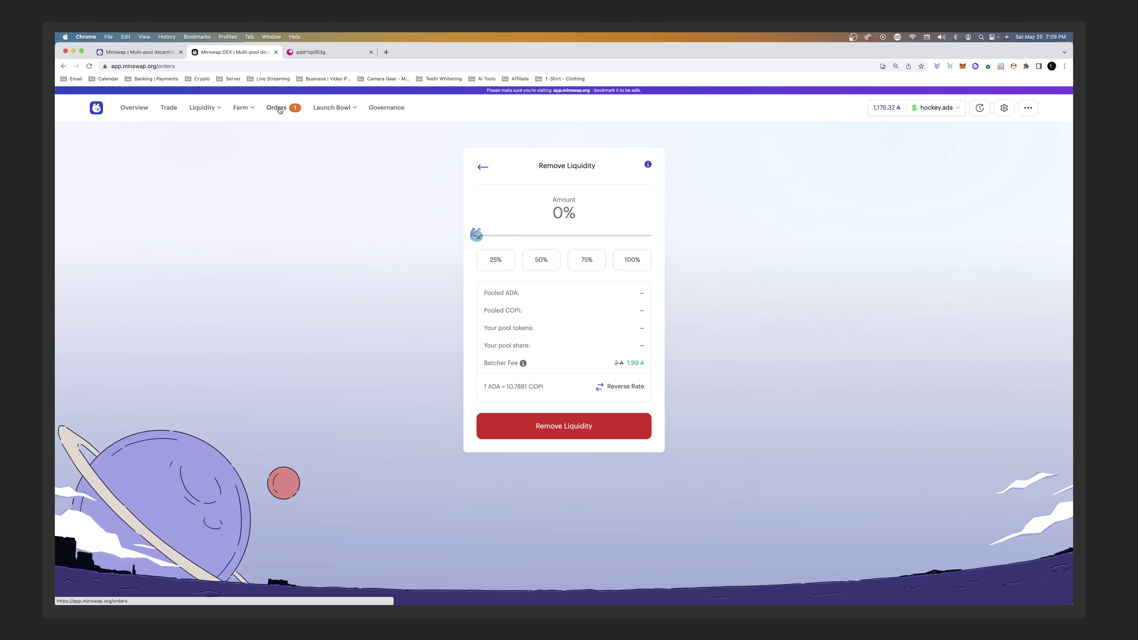
Open the orders list and expand the queueing ADA-COPI withdrawal of 898,532,668 LP
left_click(276, 109)
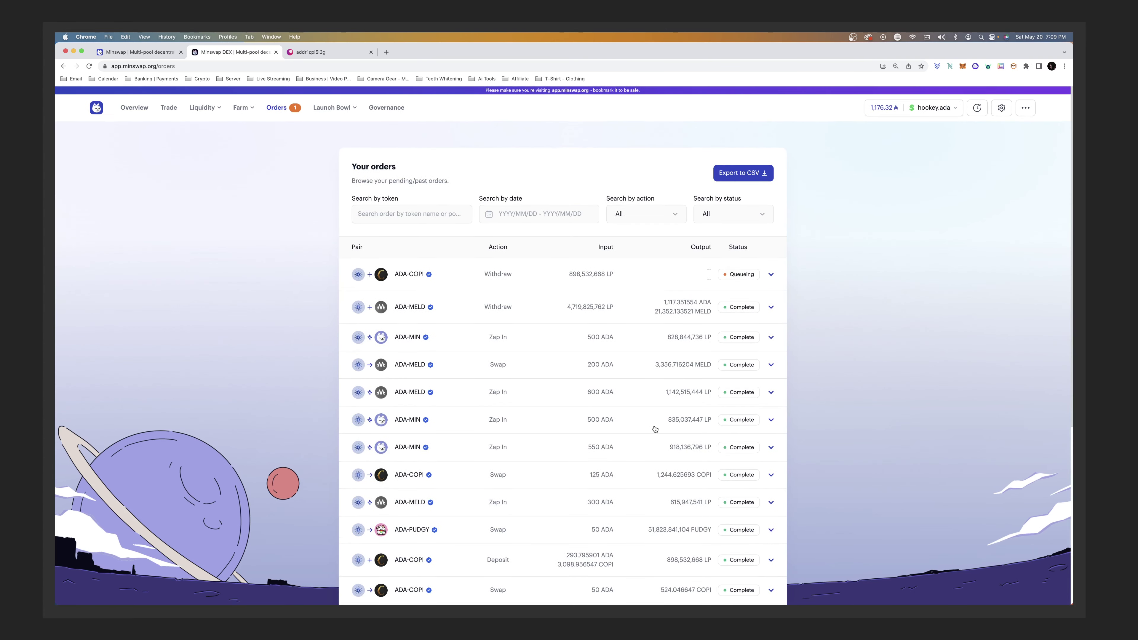
scroll(623, 412, "down", 6)
scroll(622, 411, "up", 10)
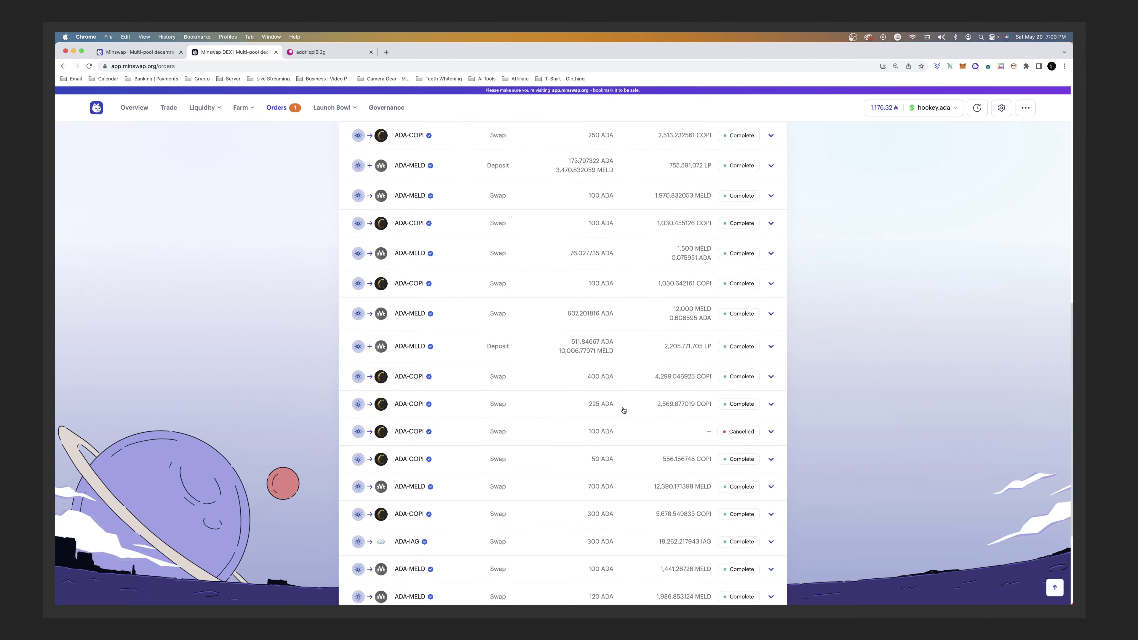
left_click(773, 275)
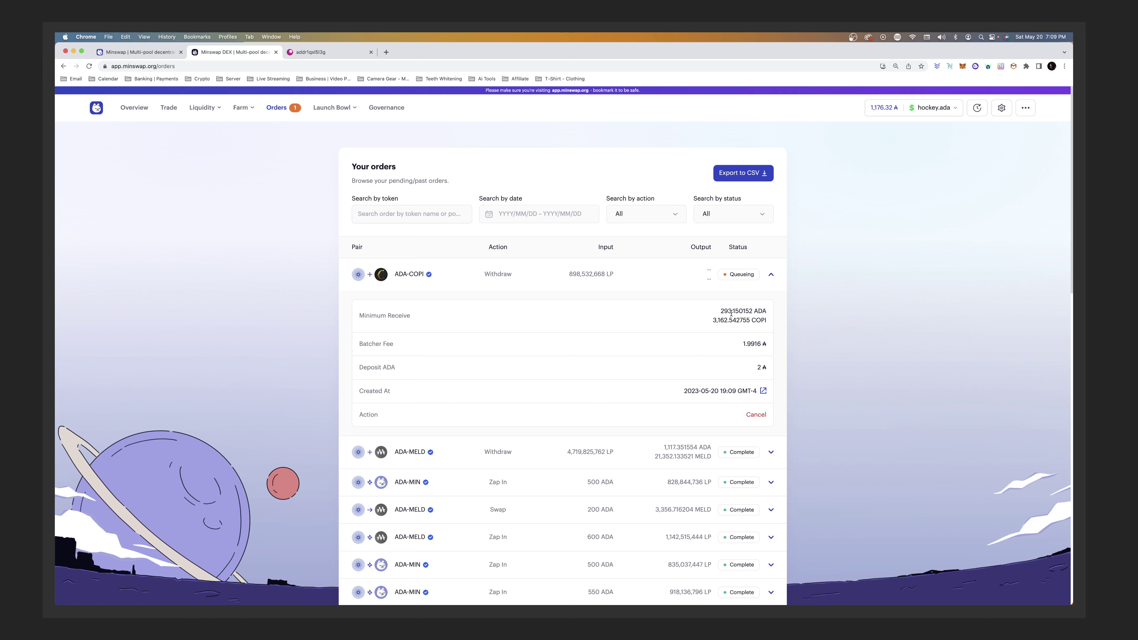
Check the Nami wallet's asset balances again, then close the wallet view
left_click(949, 67)
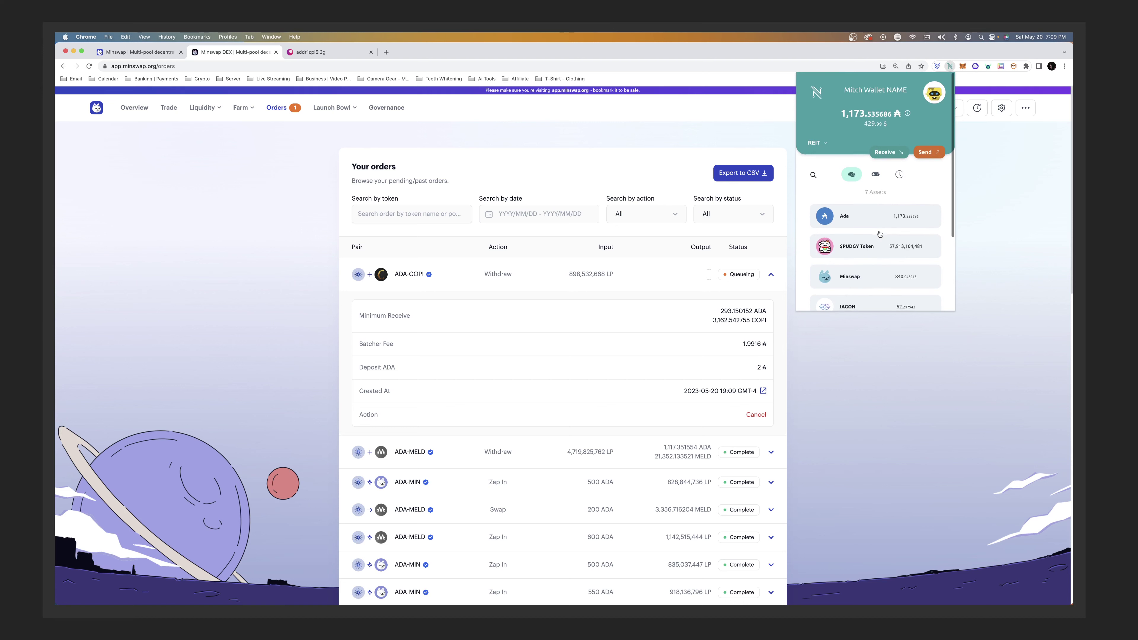
scroll(897, 224, "down", 2)
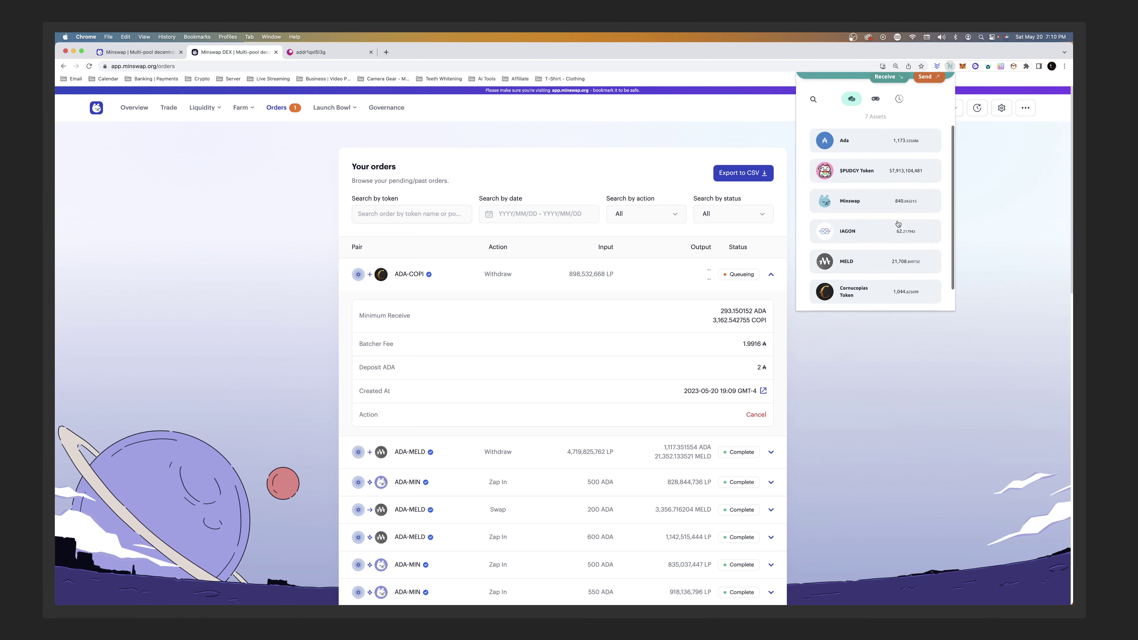
scroll(898, 223, "up", 3)
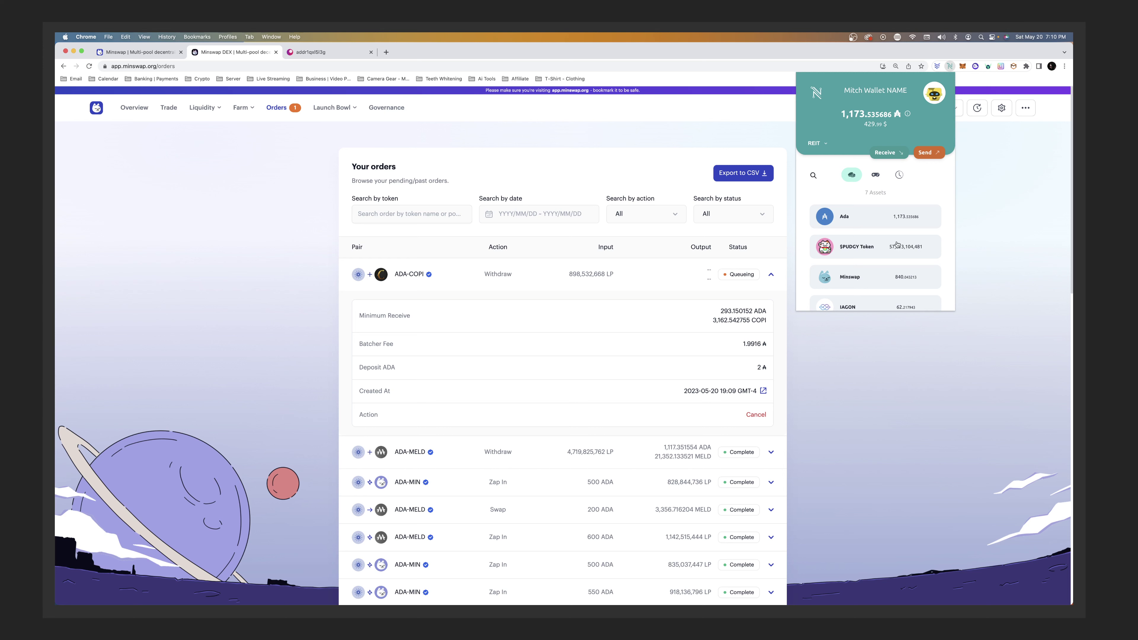
scroll(880, 242, "down", 3)
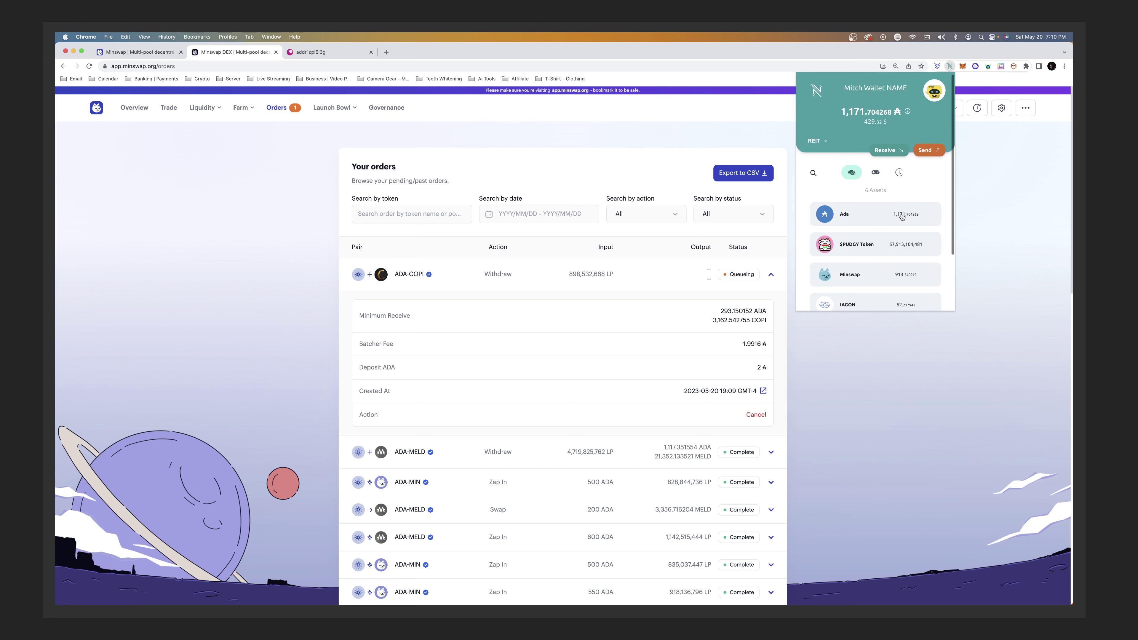
scroll(885, 211, "down", 3)
scroll(885, 199, "down", 1)
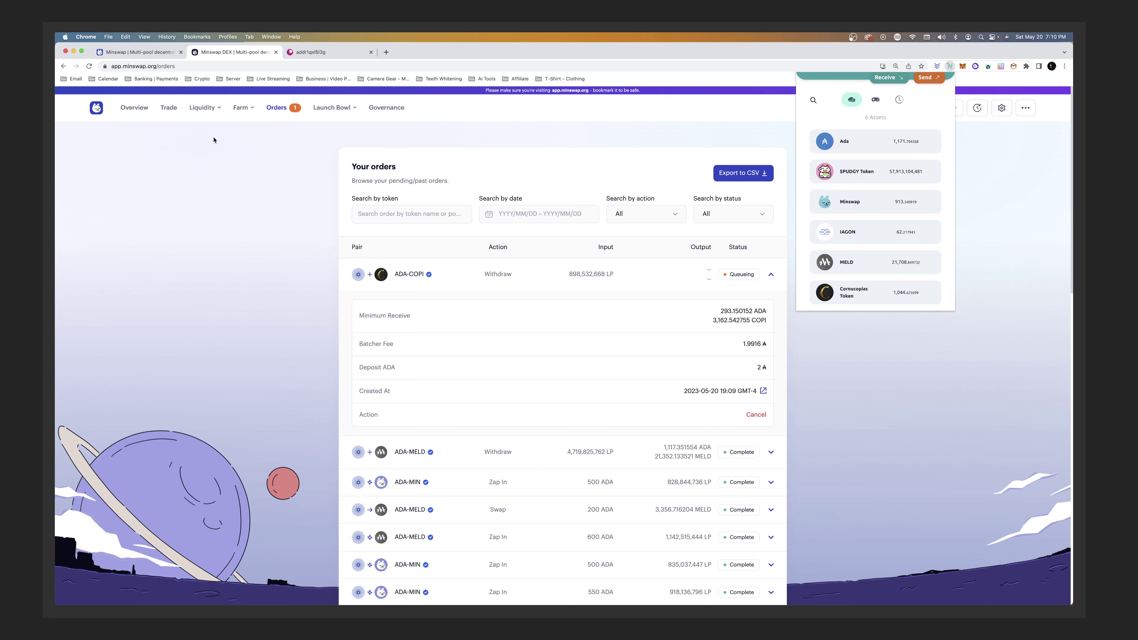
left_click(89, 65)
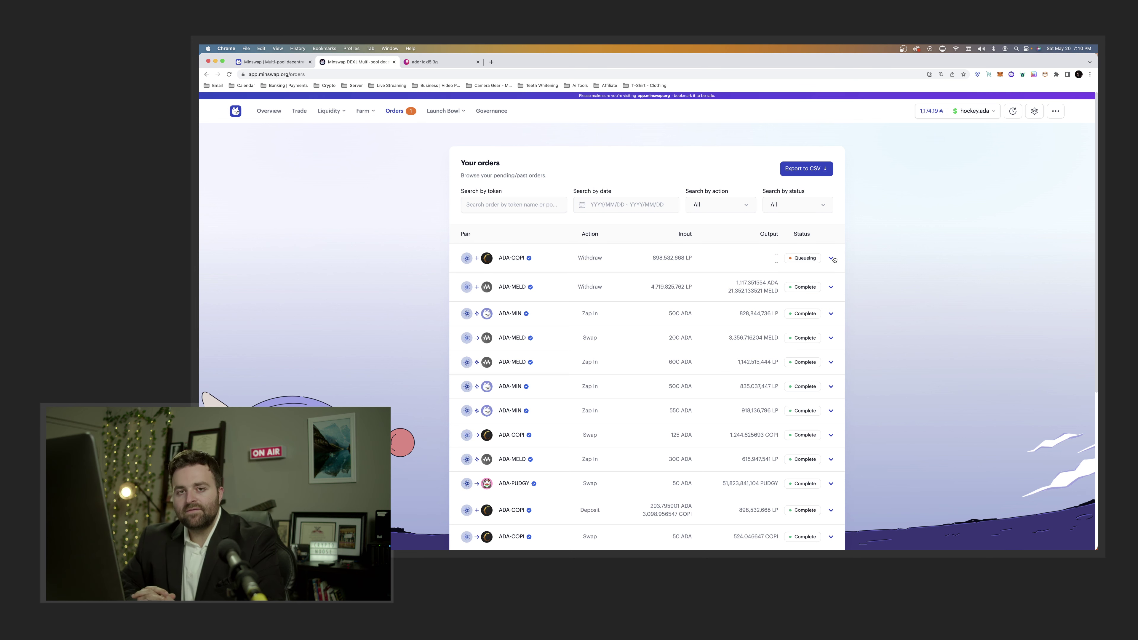
Reload the orders page with the withdrawal still queueing, then return to the Overview dashboard
left_click(229, 75)
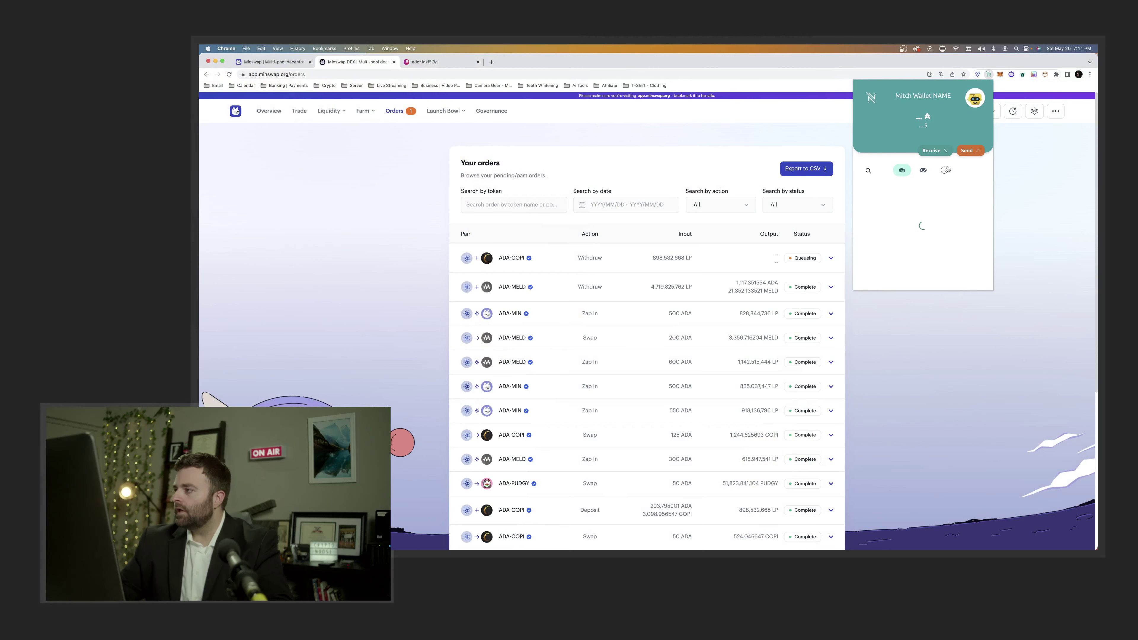
scroll(927, 215, "down", 3)
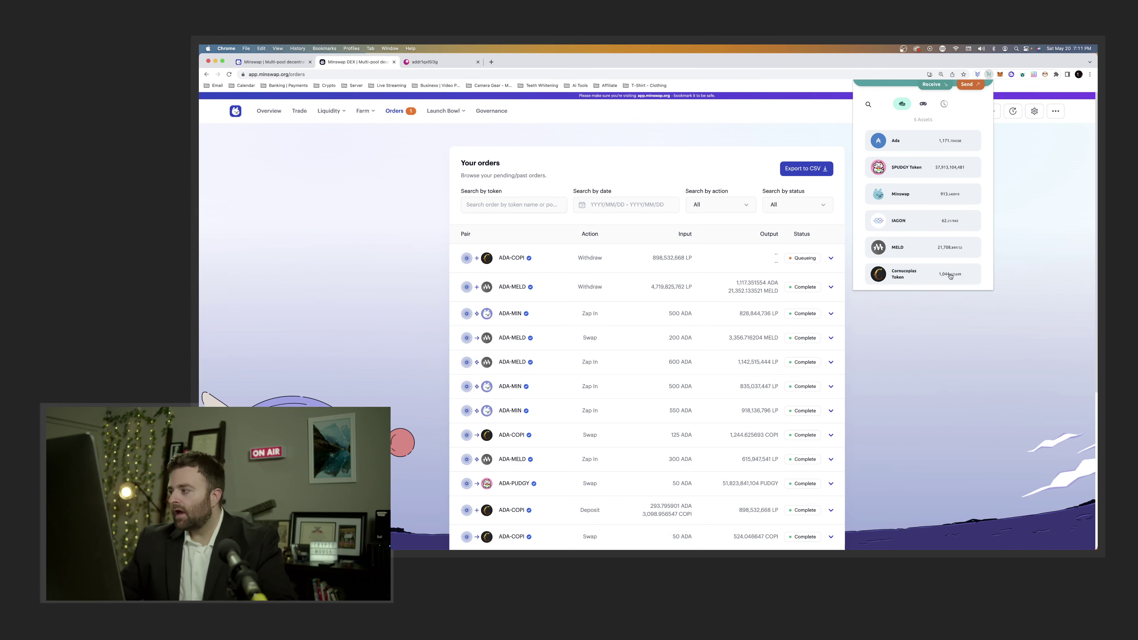
left_click(945, 319)
left_click(269, 110)
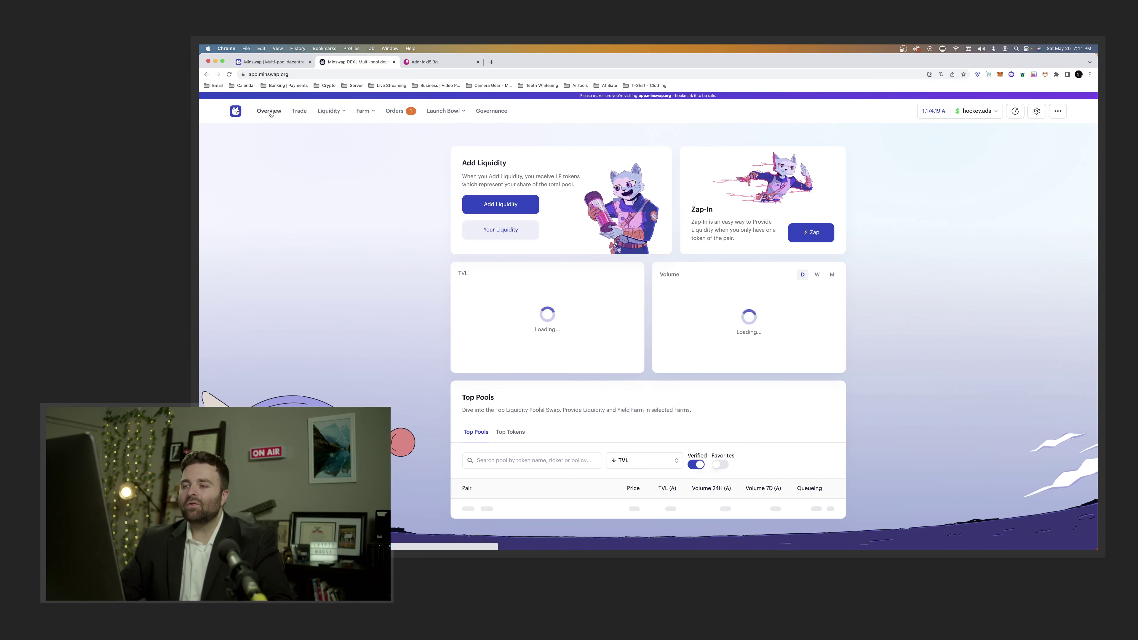
Reload the pool.pm wallet page showing 10,145 ADA, 4 fungible tokens and 53 NFTs
left_click(438, 62)
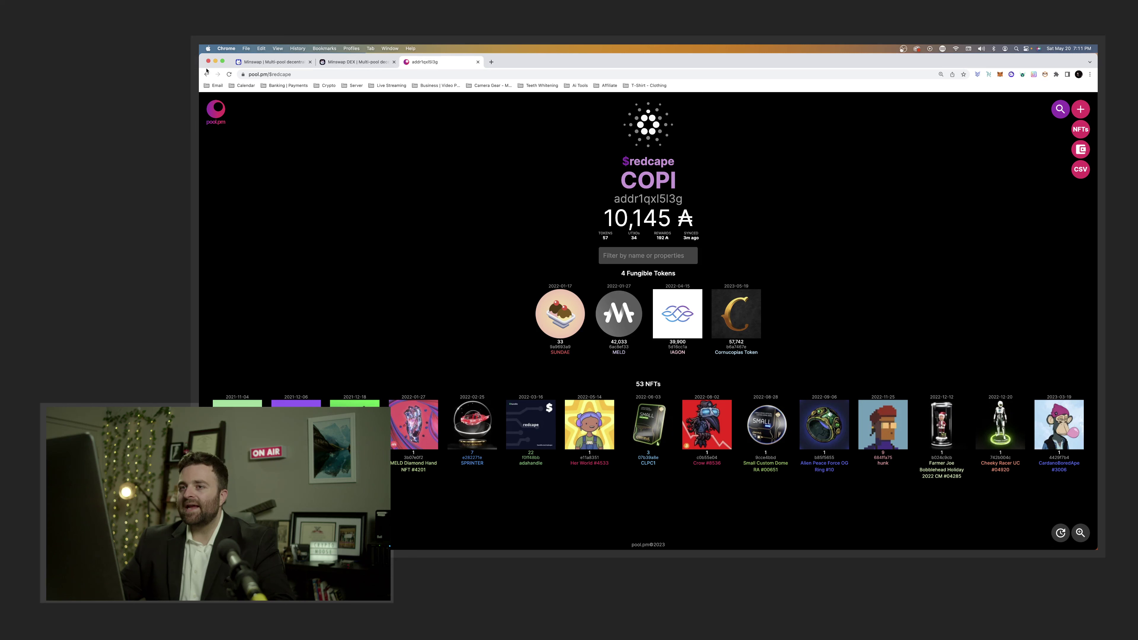
left_click(229, 75)
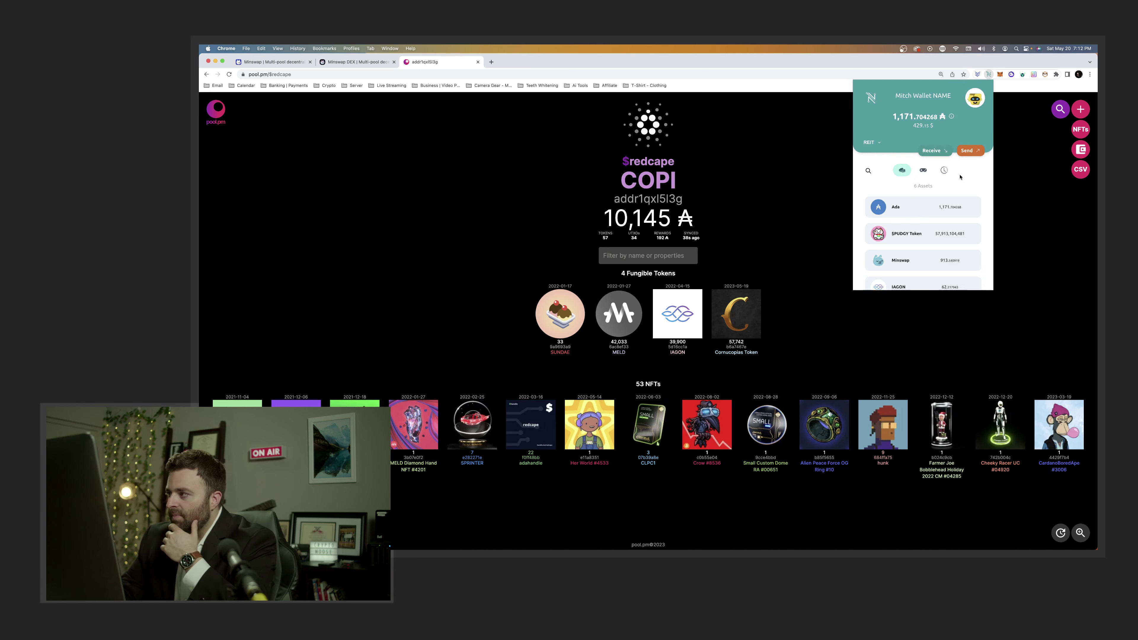
scroll(947, 222, "down", 3)
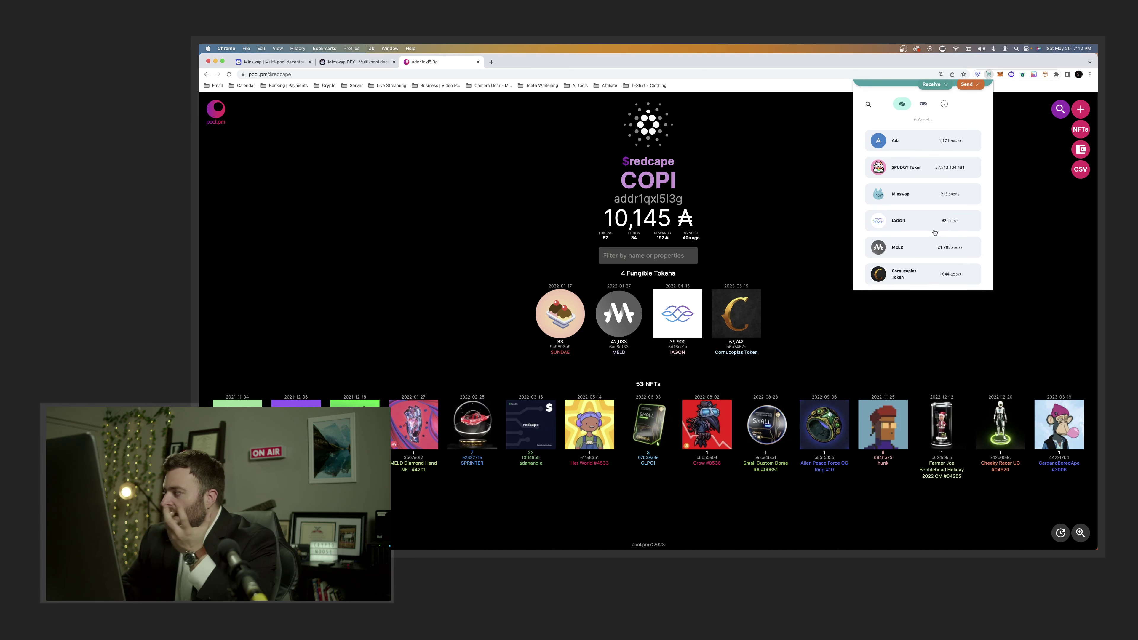
left_click(897, 326)
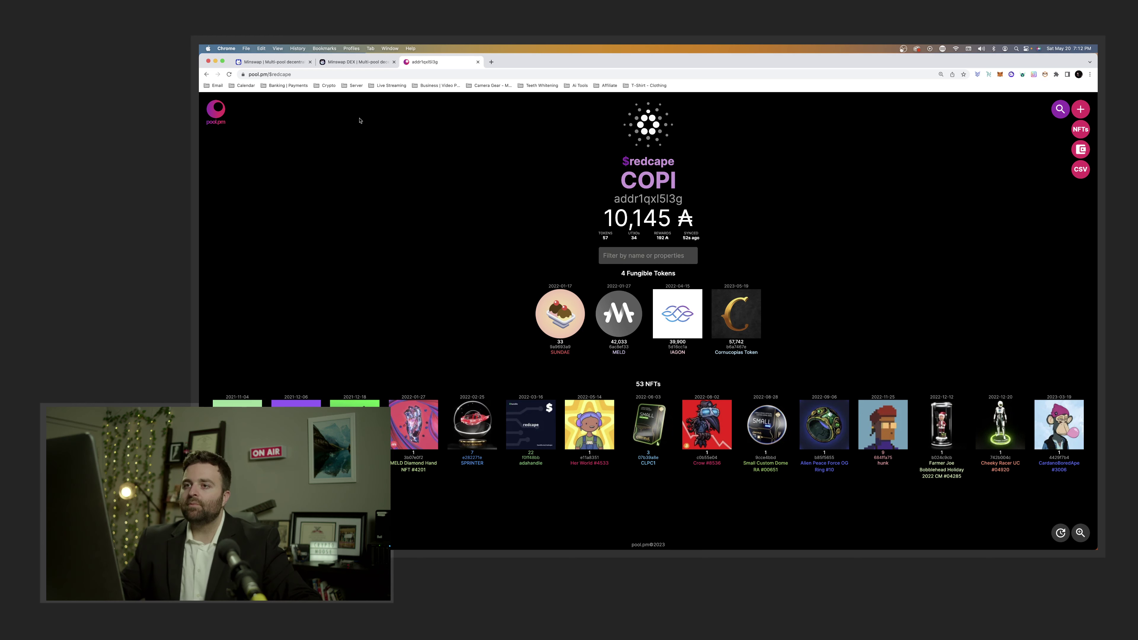
Back in Minswap, view the connected wallet's token summary and reload the page
left_click(353, 65)
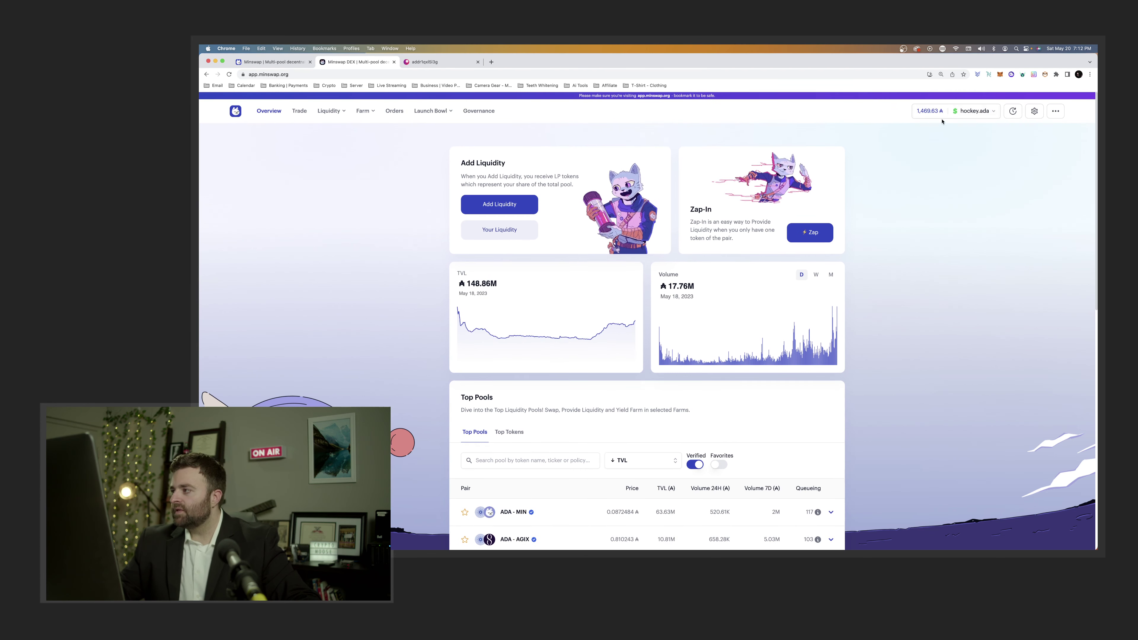
left_click(996, 112)
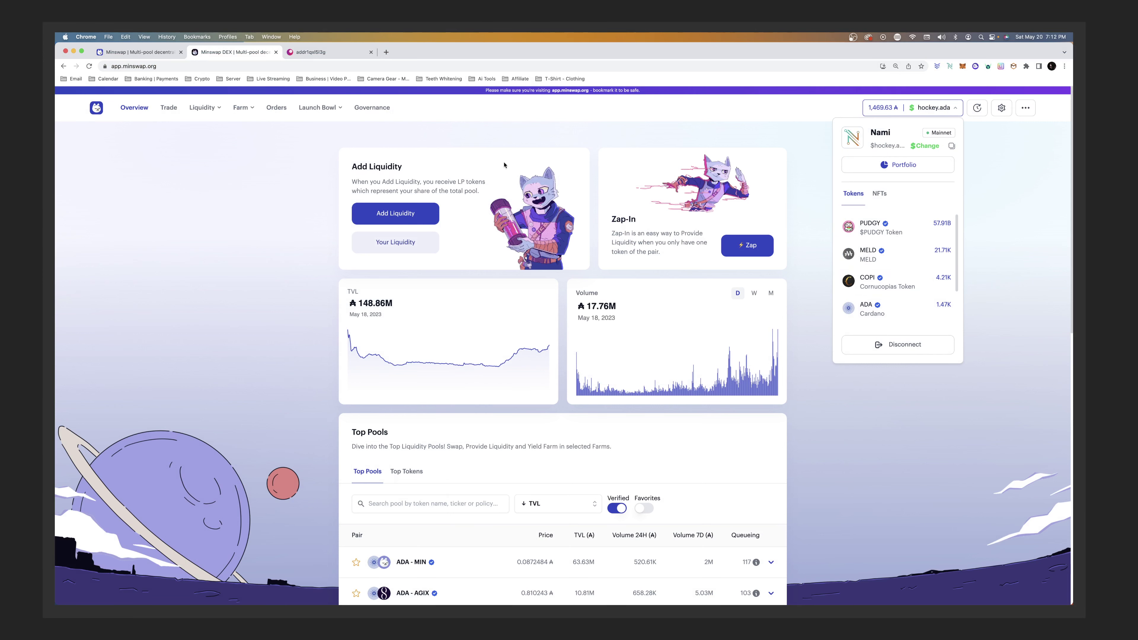
left_click(89, 66)
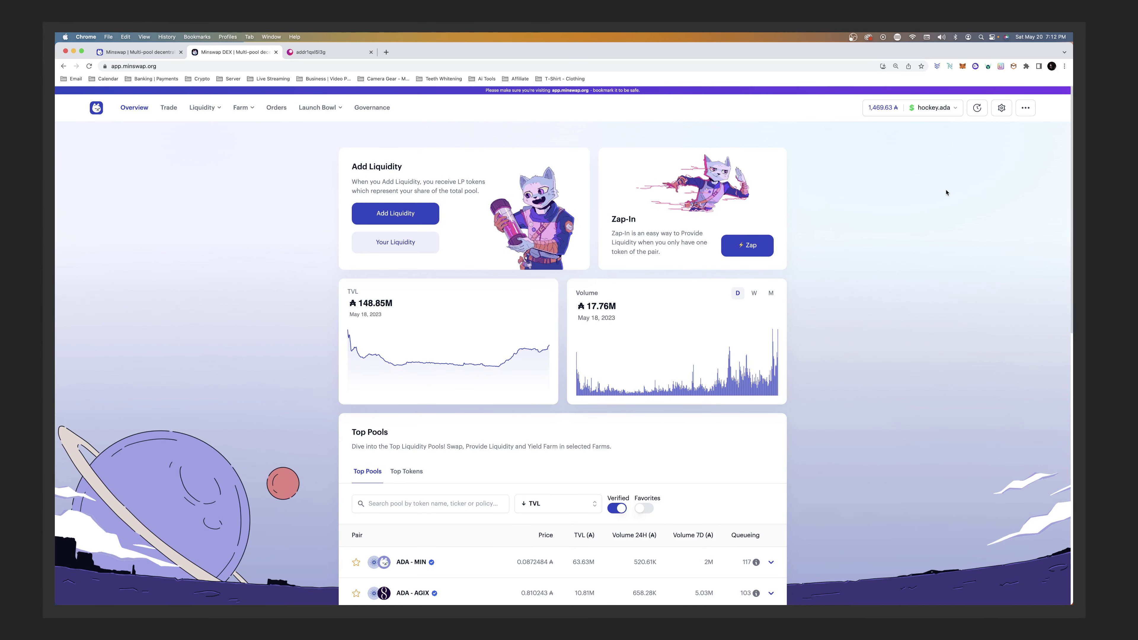
Check Nami balances, then open orders showing the withdrawal Complete: 293.443595 ADA and 3,165.708464 COPI
left_click(950, 66)
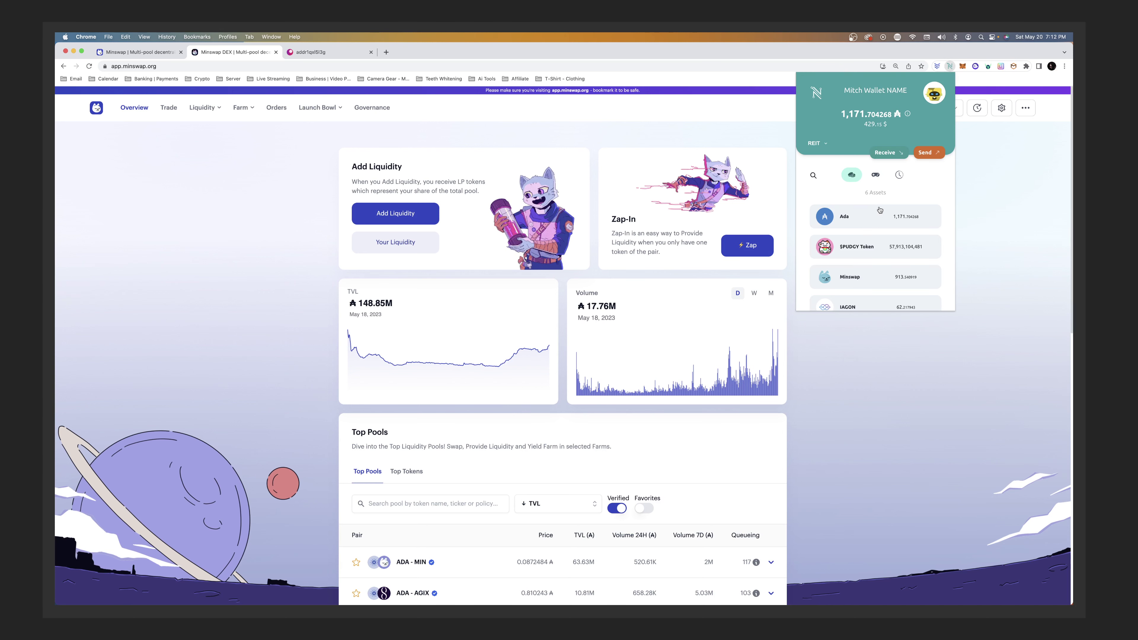
scroll(880, 210, "down", 1)
left_click(902, 364)
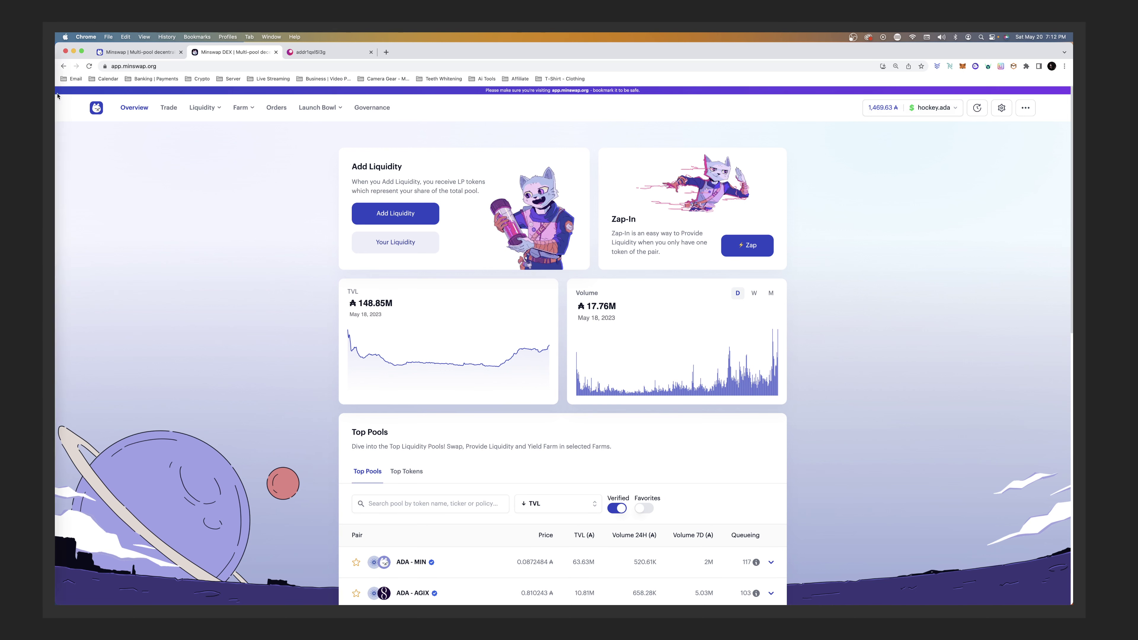
left_click(268, 108)
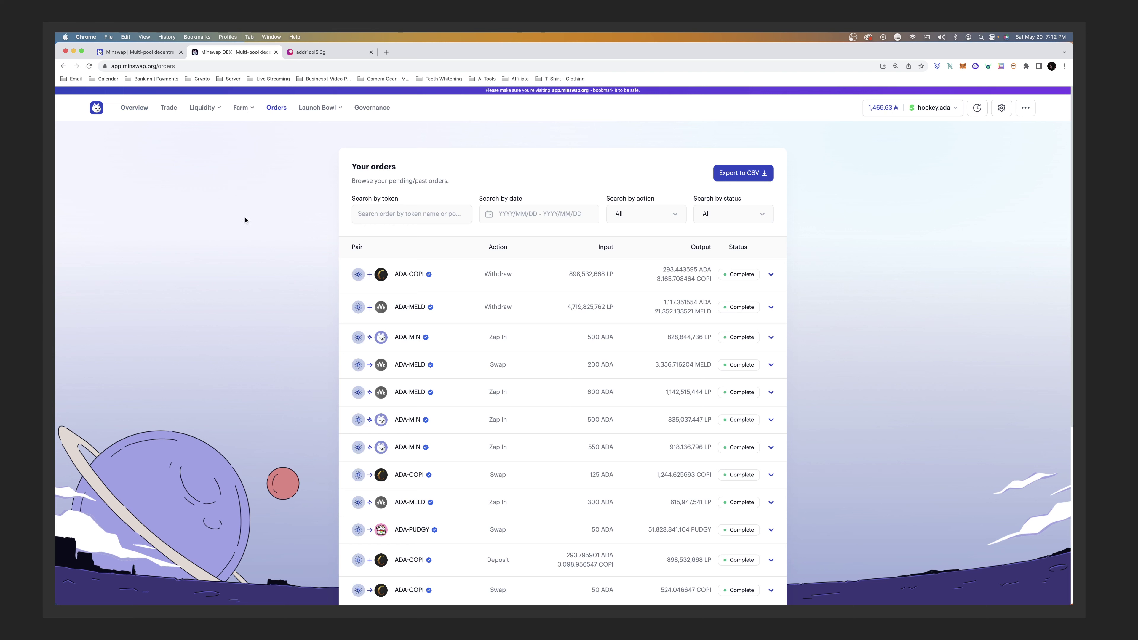
Review the completed ADA-COPI withdrawal's details, then go to the Farm page
left_click(761, 276)
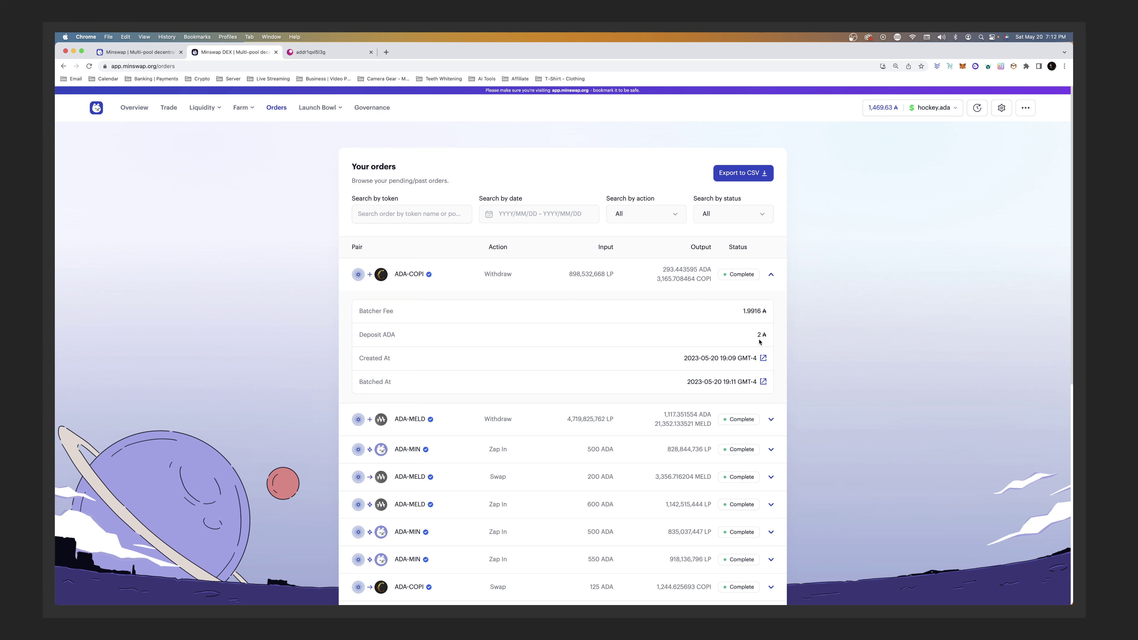
left_click(771, 275)
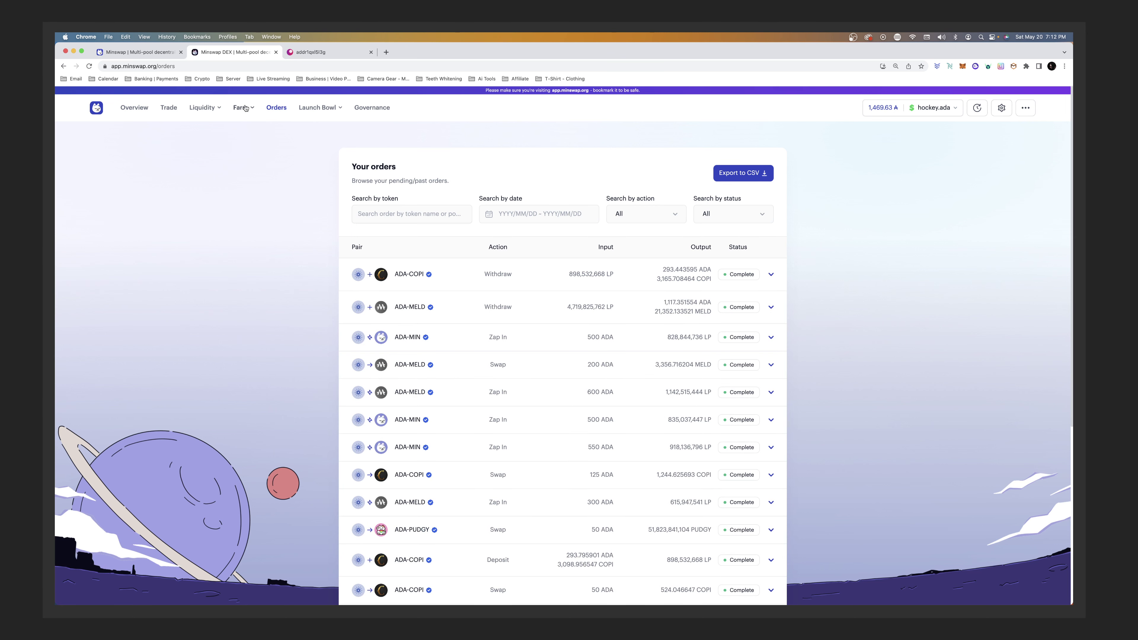
mouse_move(241, 110)
left_click(239, 133)
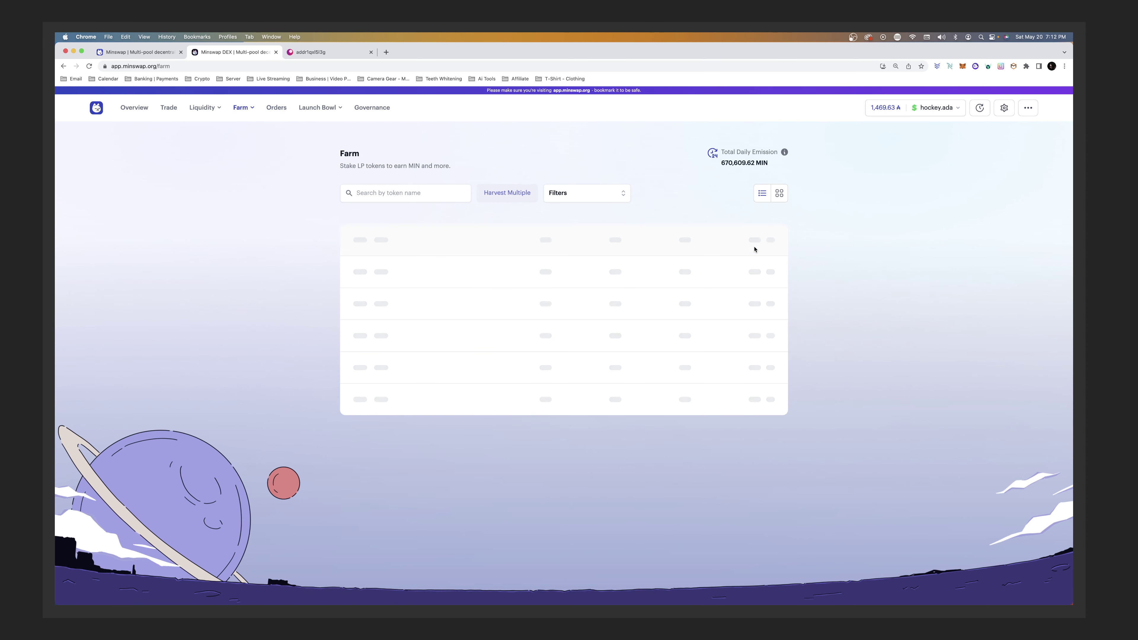
Turn on the Staked Only farm filter, leaving only the ADA-MIN farm listed
left_click(618, 196)
left_click(613, 218)
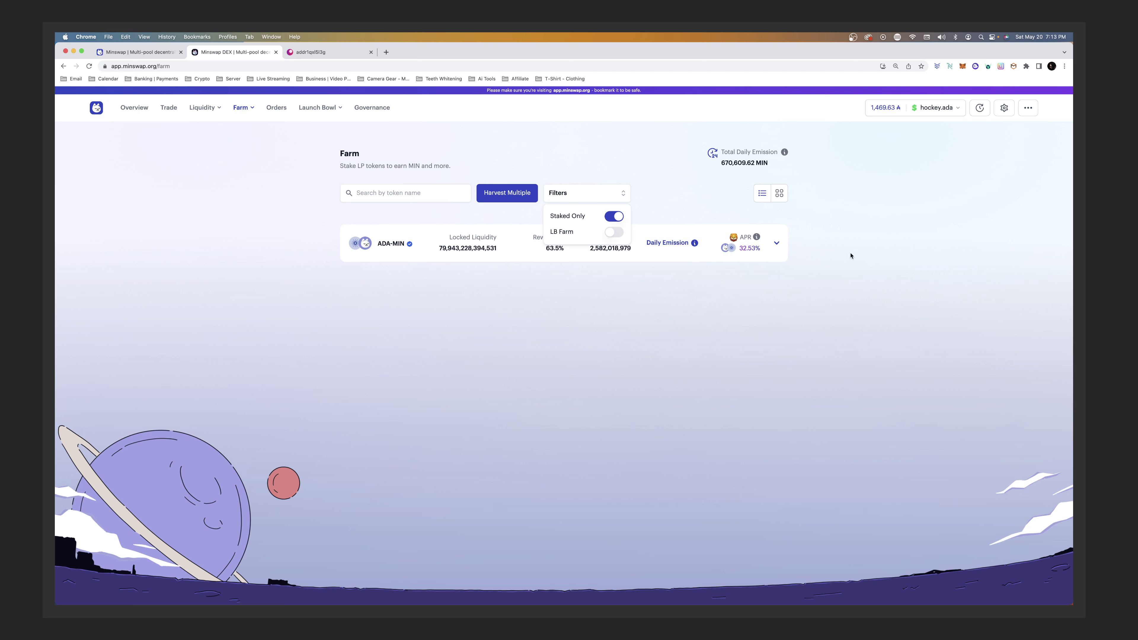
left_click(916, 236)
Expand and collapse the ADA-MIN farm's details, then reload the Farm page
left_click(776, 243)
mouse_move(757, 238)
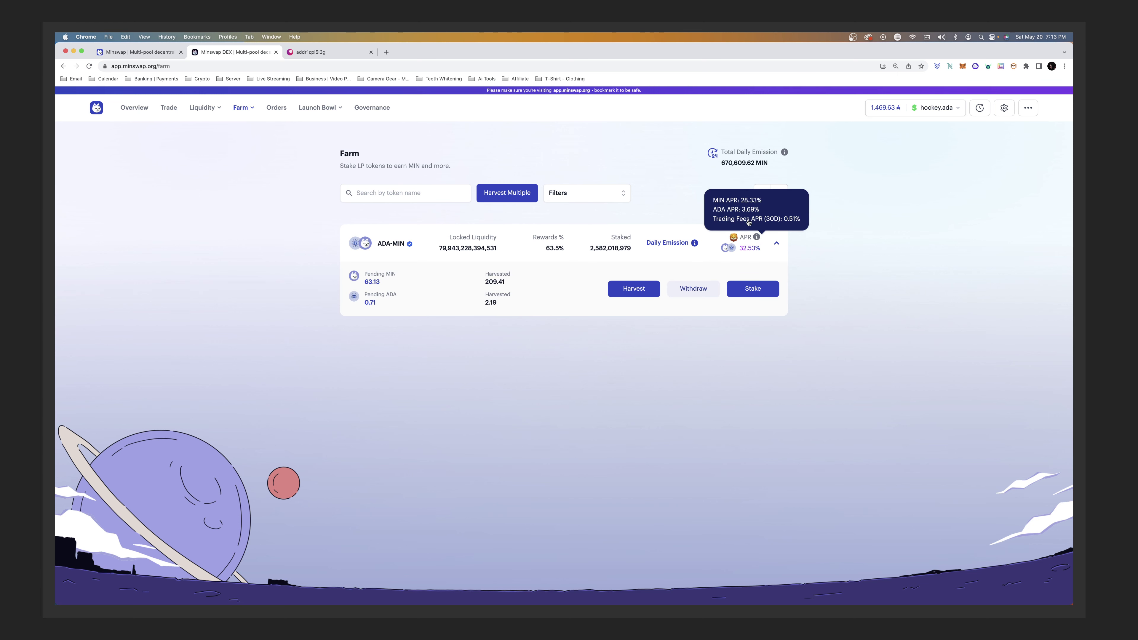
left_click(777, 244)
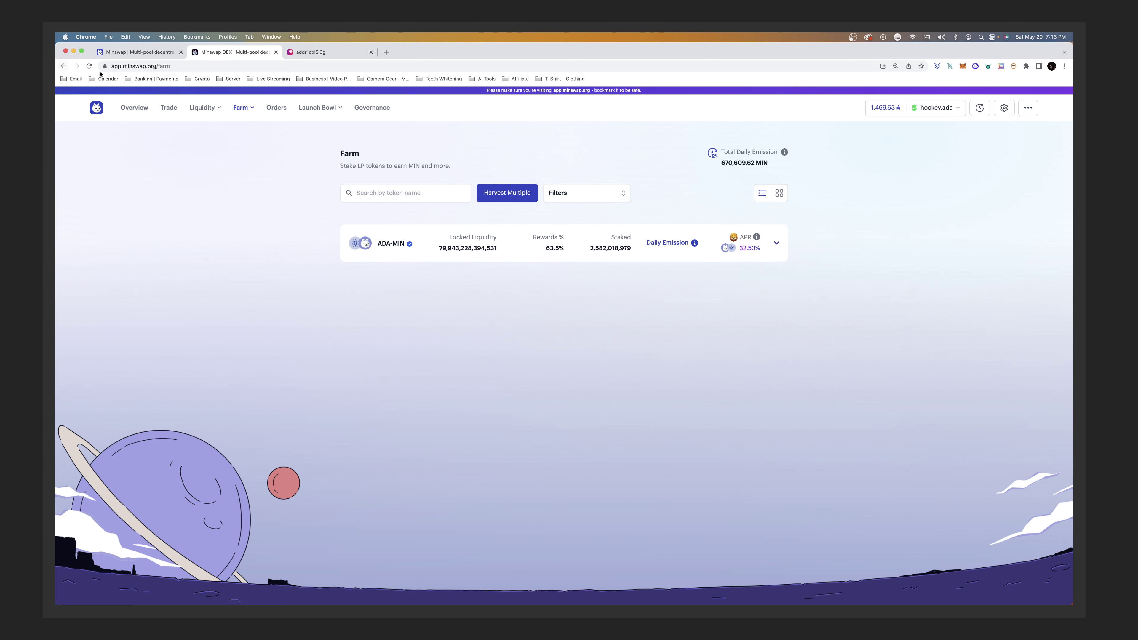
left_click(89, 66)
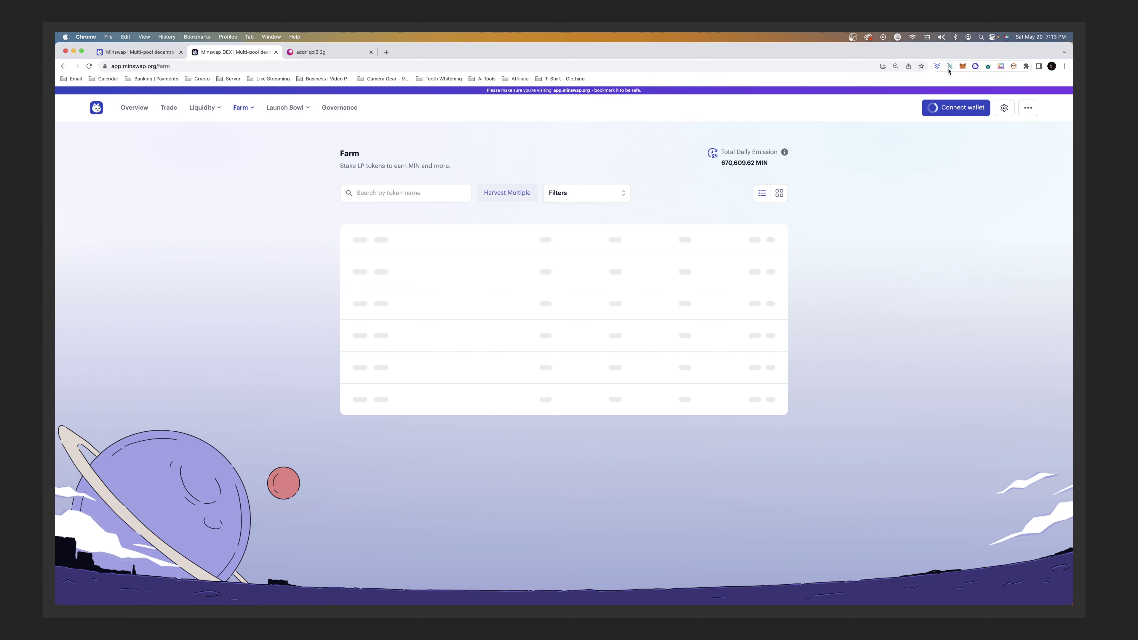
Review the Nami wallet's six assets, now about 1,467.147863 ADA and 4,210 Cornucopias Token
left_click(950, 65)
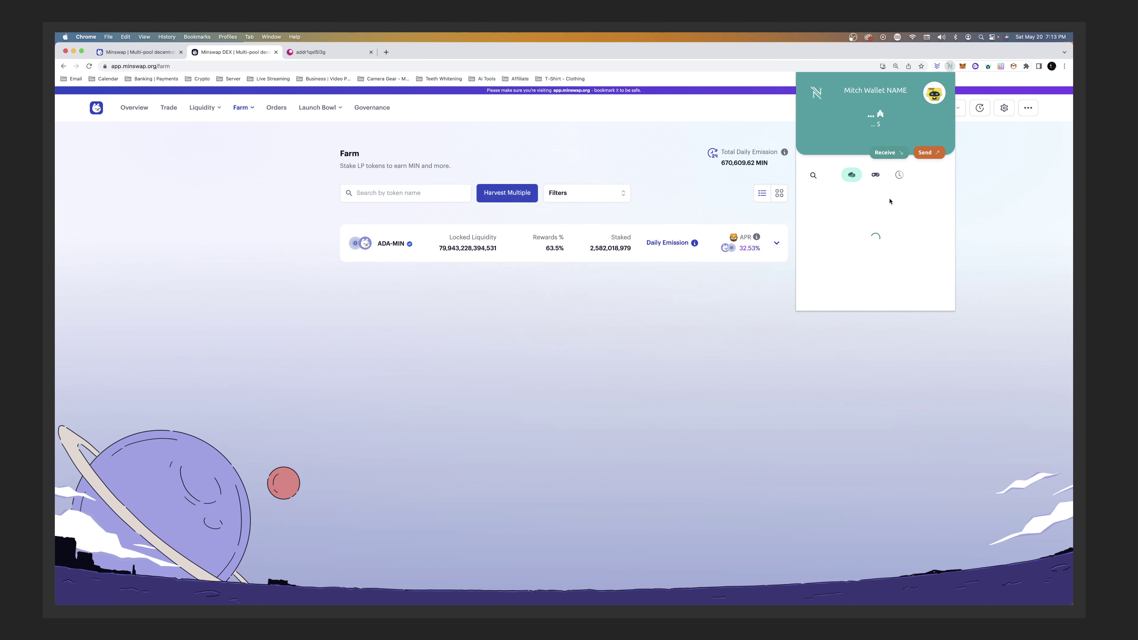
scroll(881, 216, "down", 3)
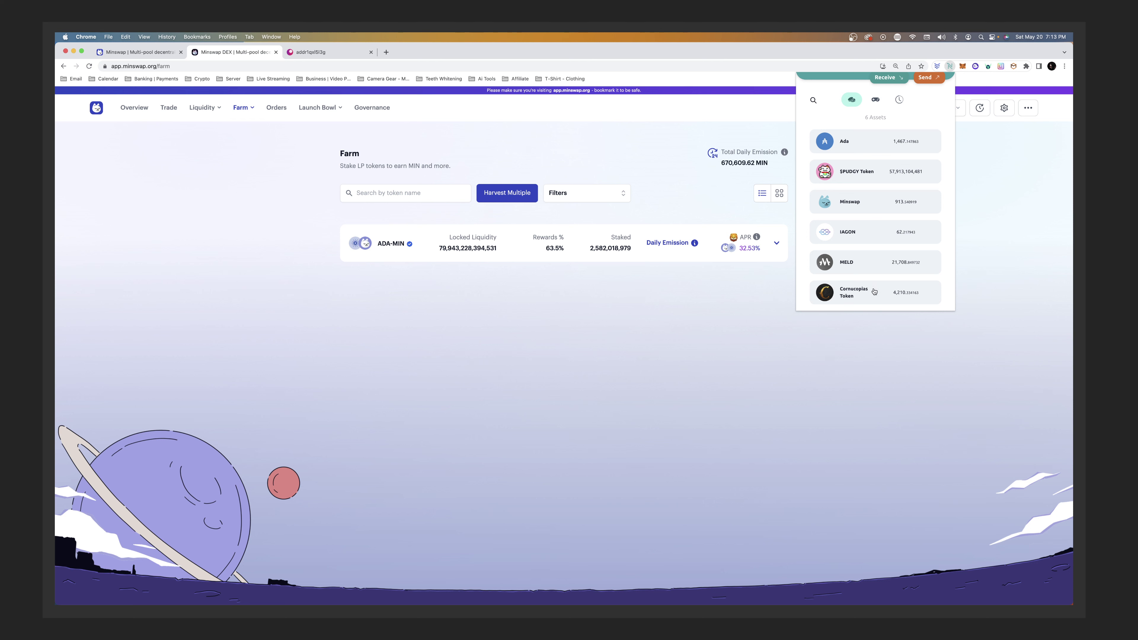
scroll(880, 278, "up", 3)
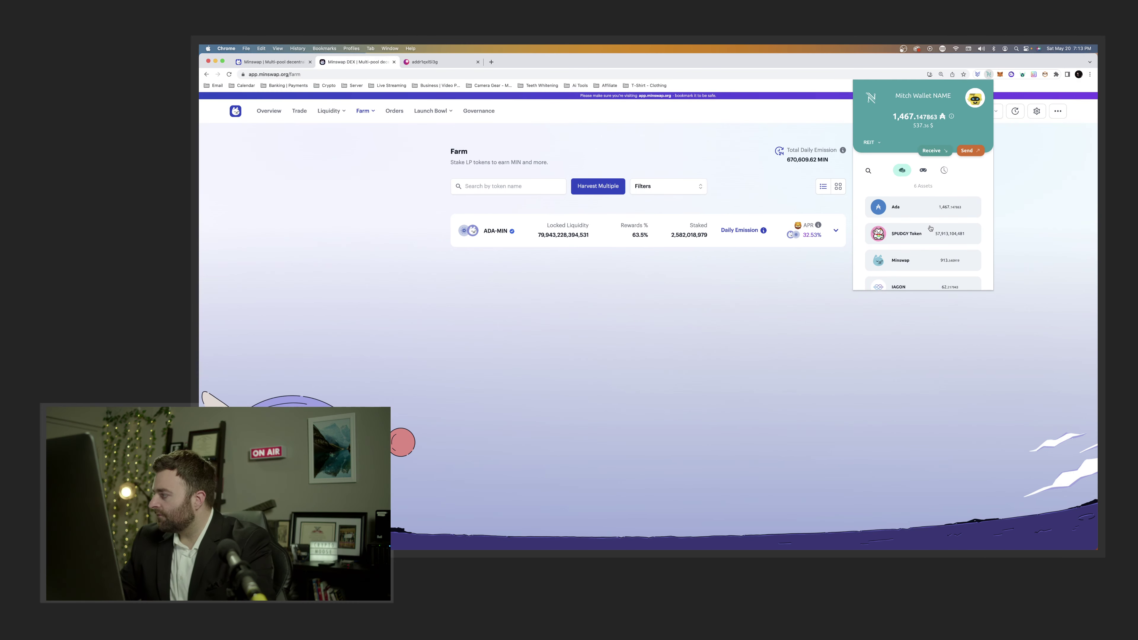
scroll(934, 246, "down", 3)
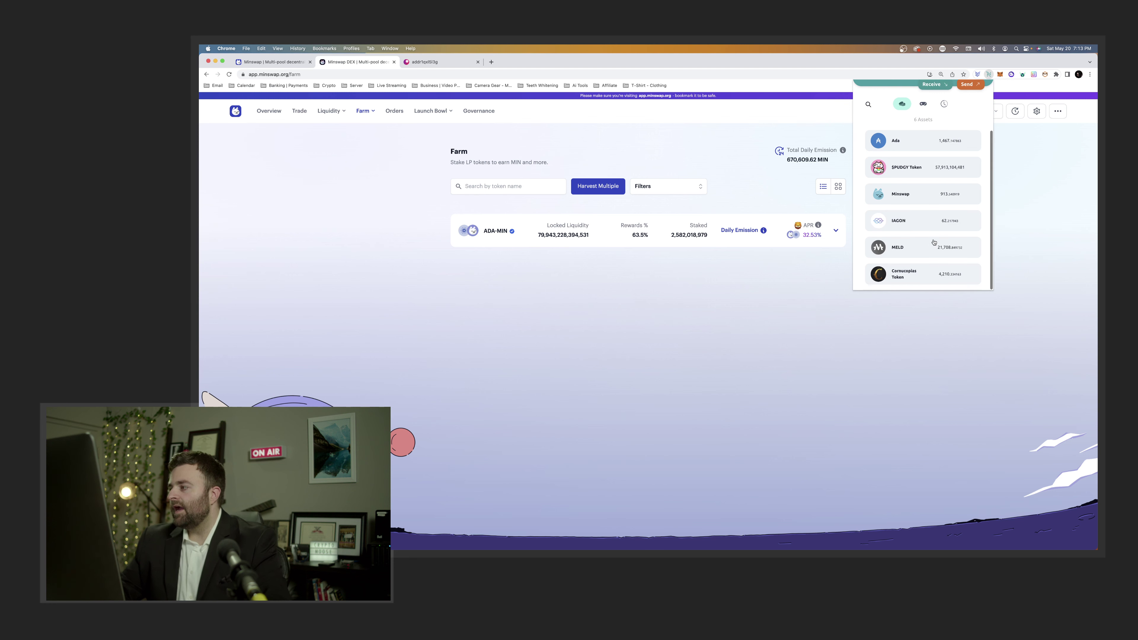